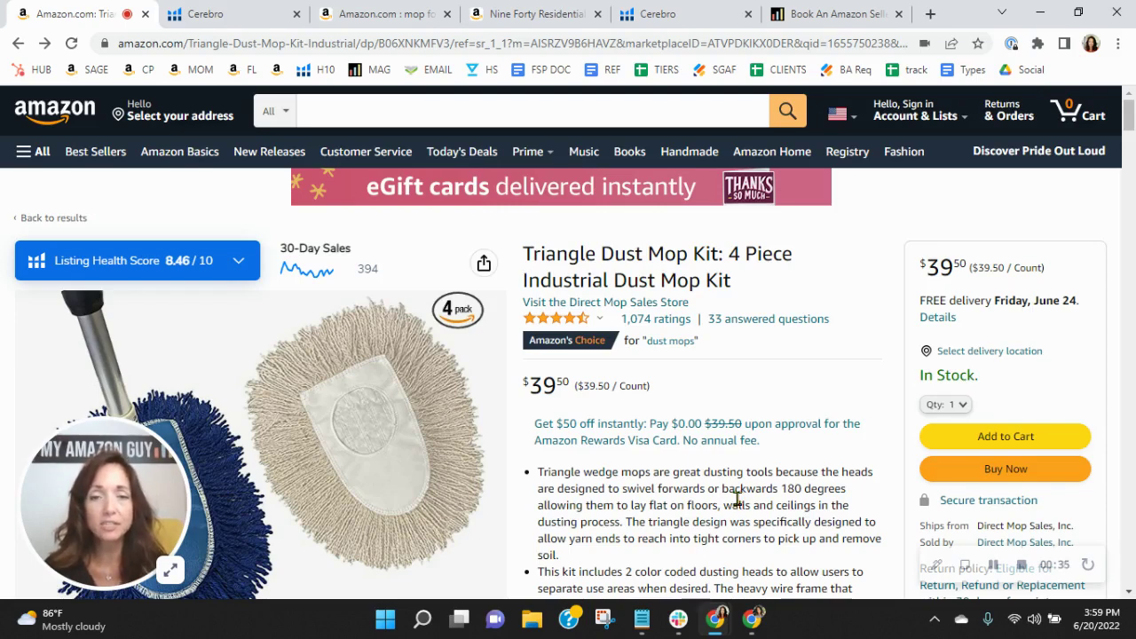
# Step: Bring up the kit's Cerebro keyword list and scroll it, where 'mop' shows 231,730 searches and organic rank 244
pyautogui.click(249, 11)
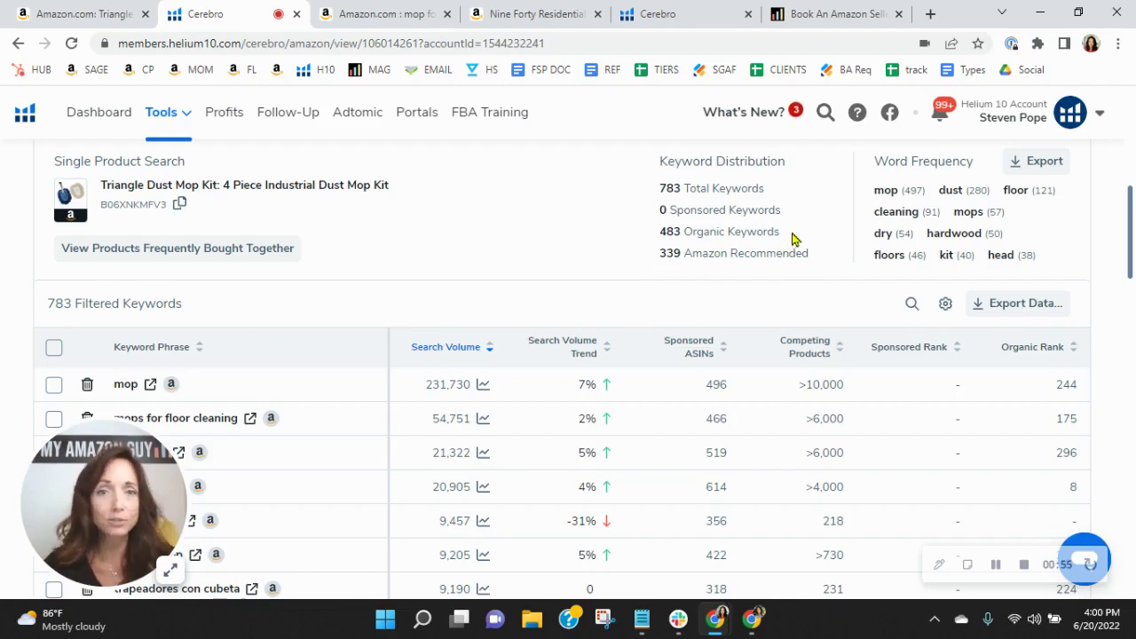
pyautogui.scroll(-1, 790, 238)
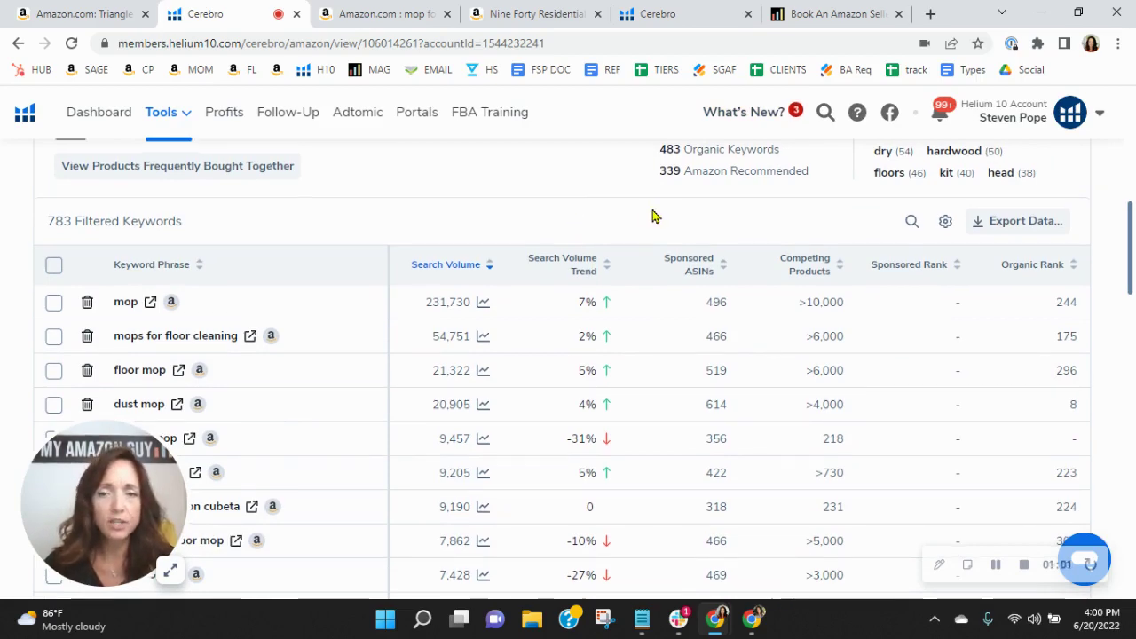
pyautogui.scroll(1, 651, 215)
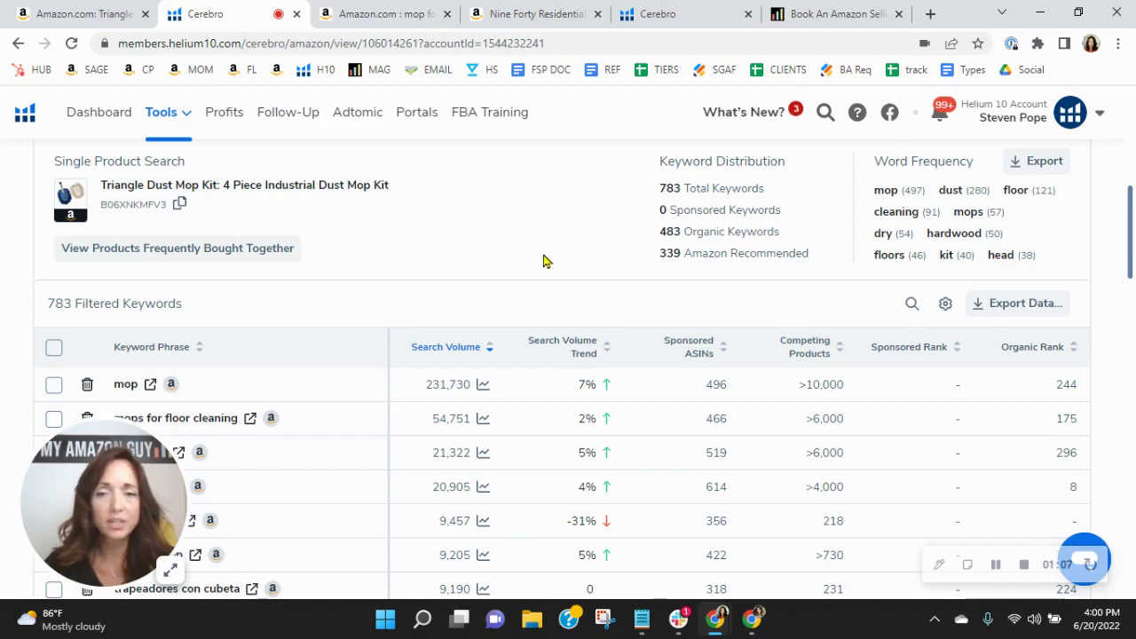
pyautogui.scroll(-2, 524, 233)
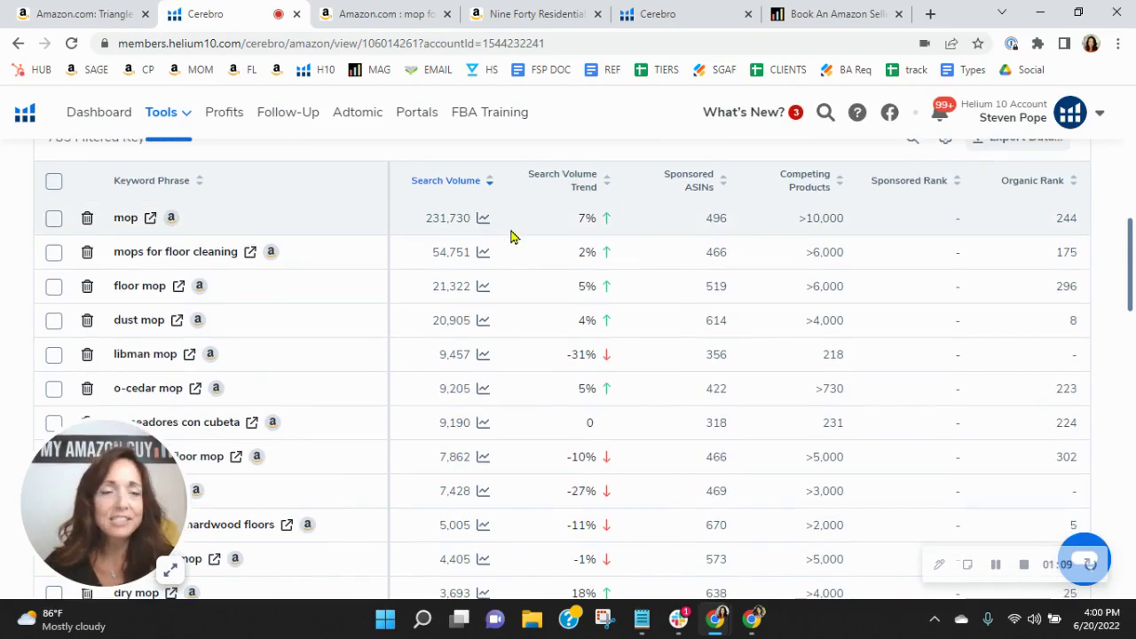
pyautogui.scroll(1, 510, 236)
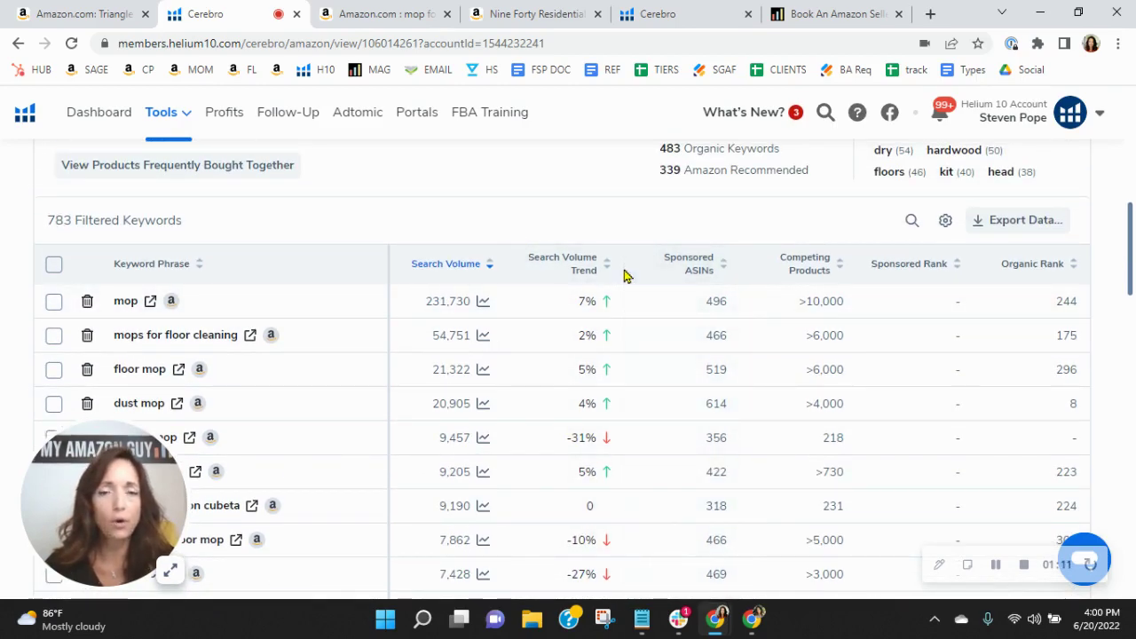
pyautogui.scroll(-1, 626, 271)
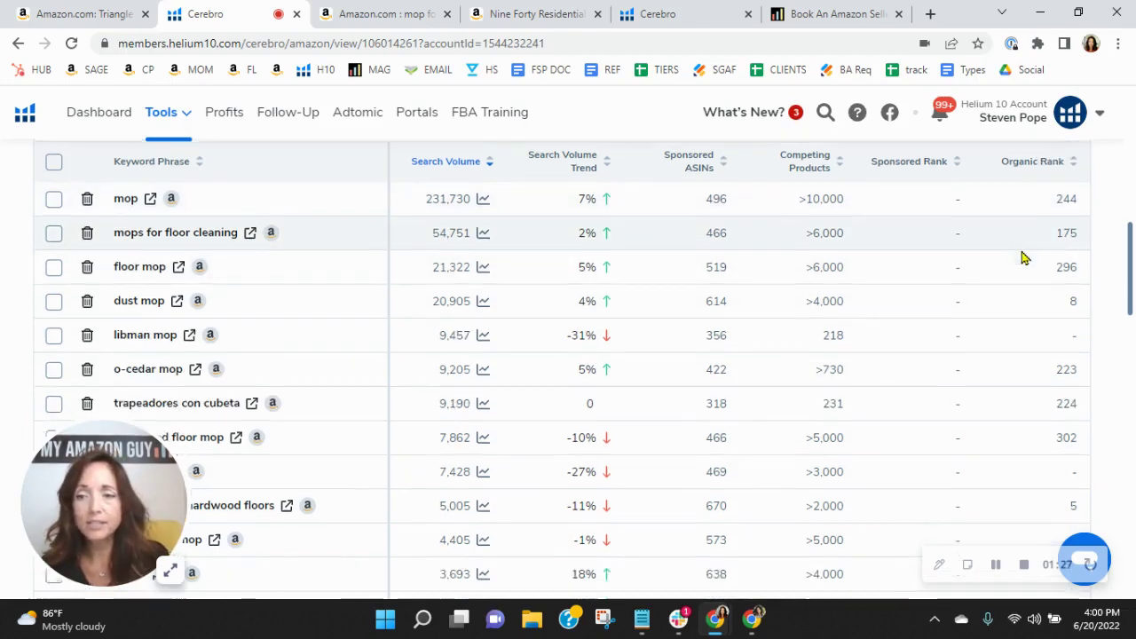
pyautogui.scroll(-4, 1022, 256)
pyautogui.scroll(-7, 1022, 257)
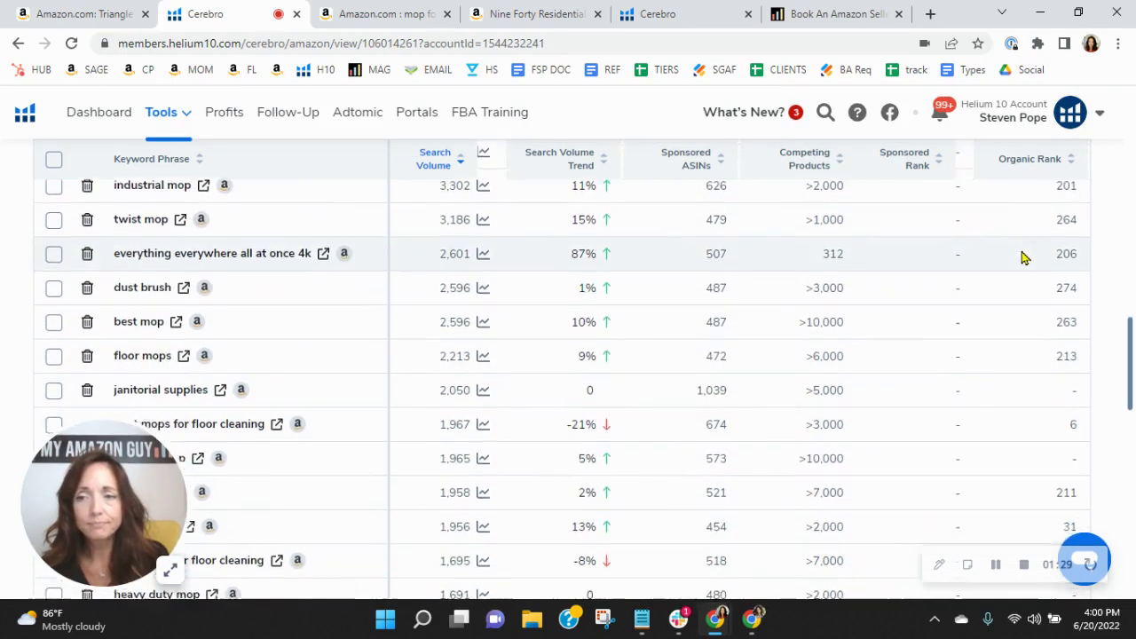
pyautogui.scroll(-7, 1023, 256)
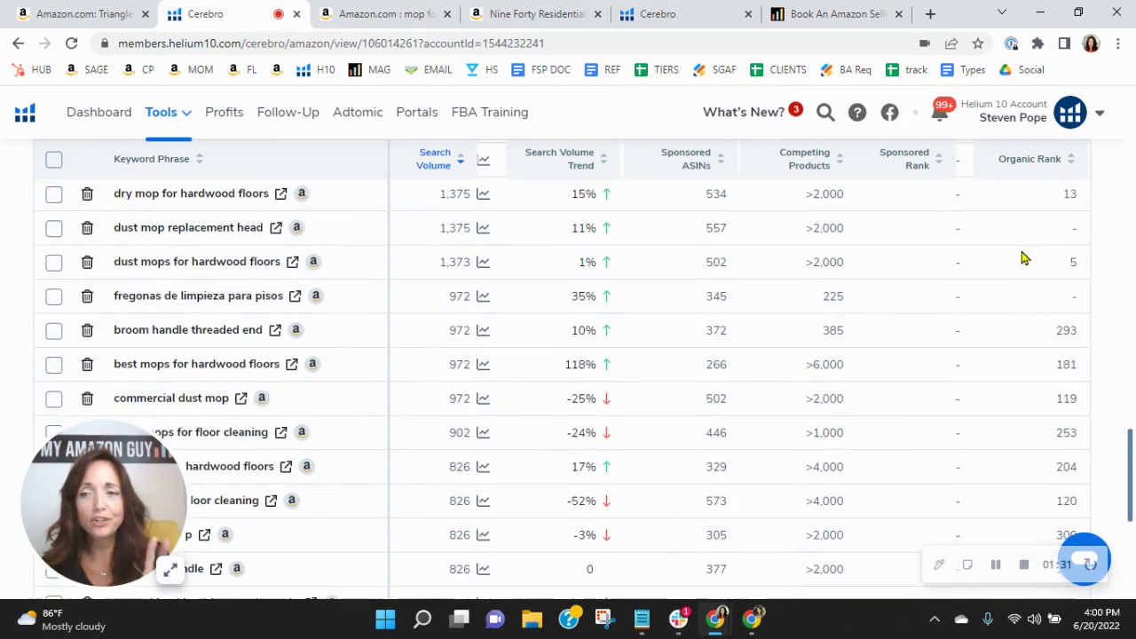
pyautogui.scroll(-3, 1022, 256)
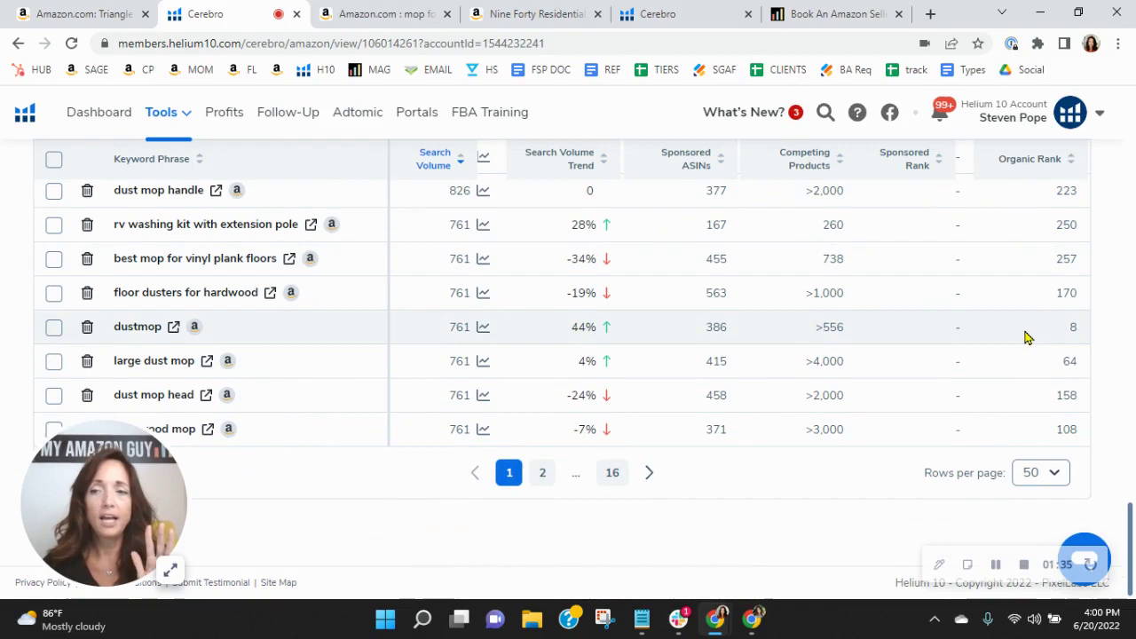
pyautogui.scroll(1, 1026, 335)
pyautogui.scroll(1, 1022, 367)
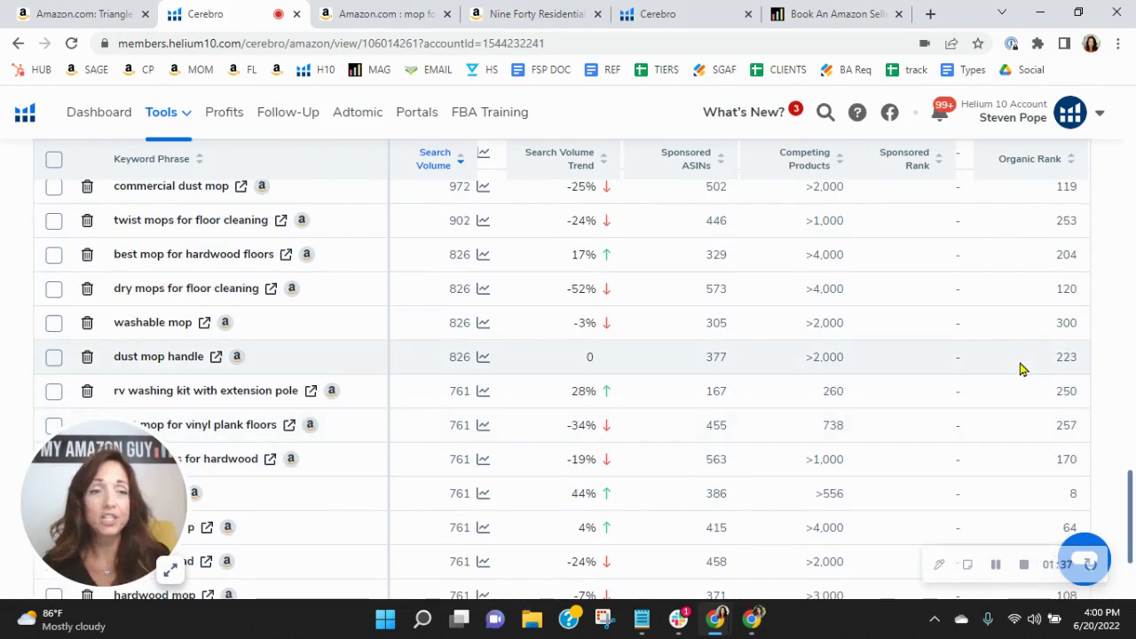
pyautogui.scroll(2, 1020, 366)
pyautogui.scroll(4, 1022, 366)
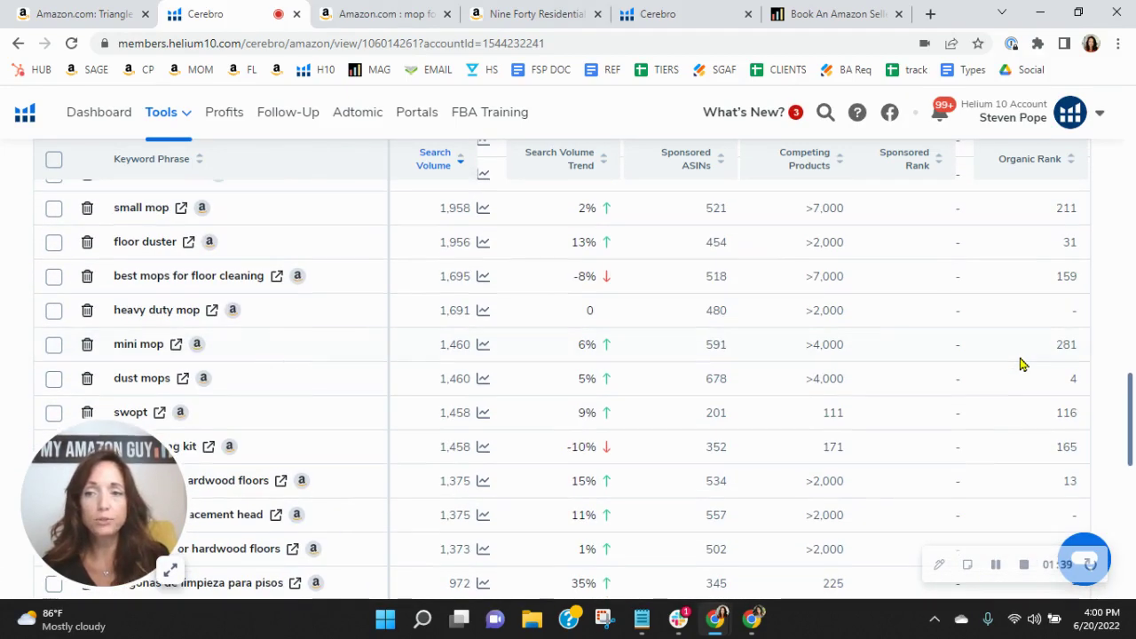
pyautogui.scroll(4, 1022, 364)
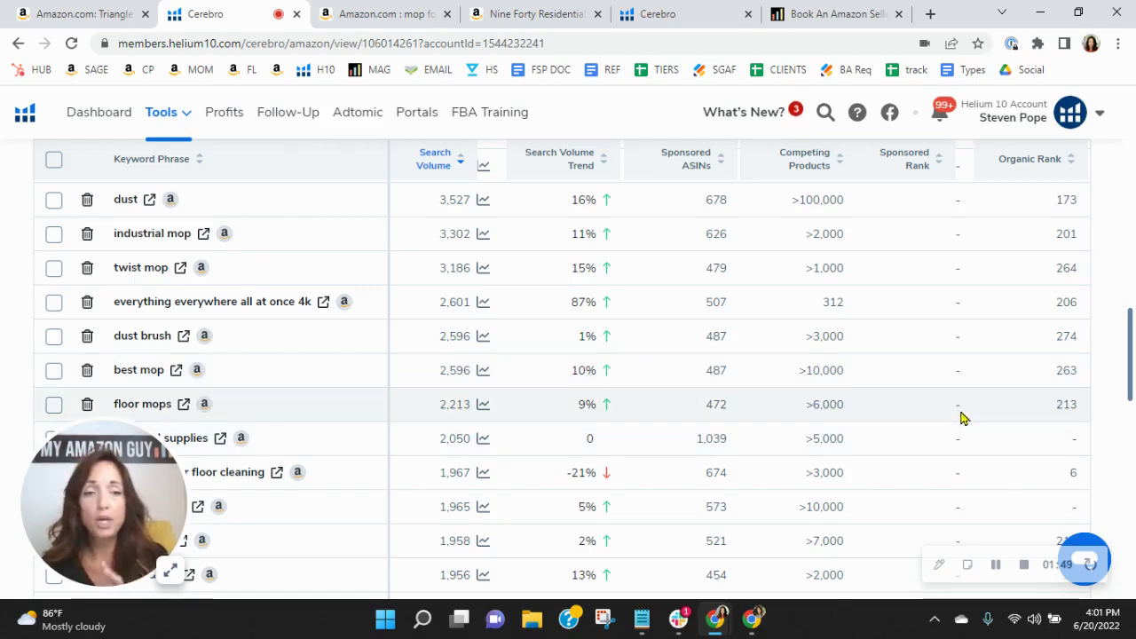
pyautogui.scroll(-1, 964, 419)
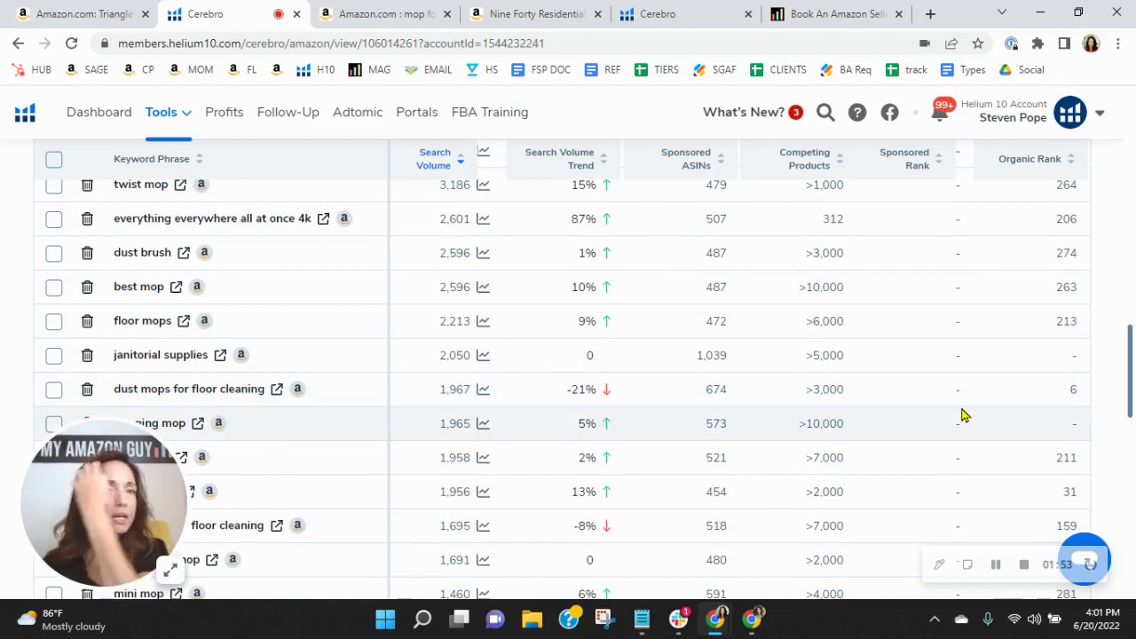
pyautogui.scroll(1, 932, 415)
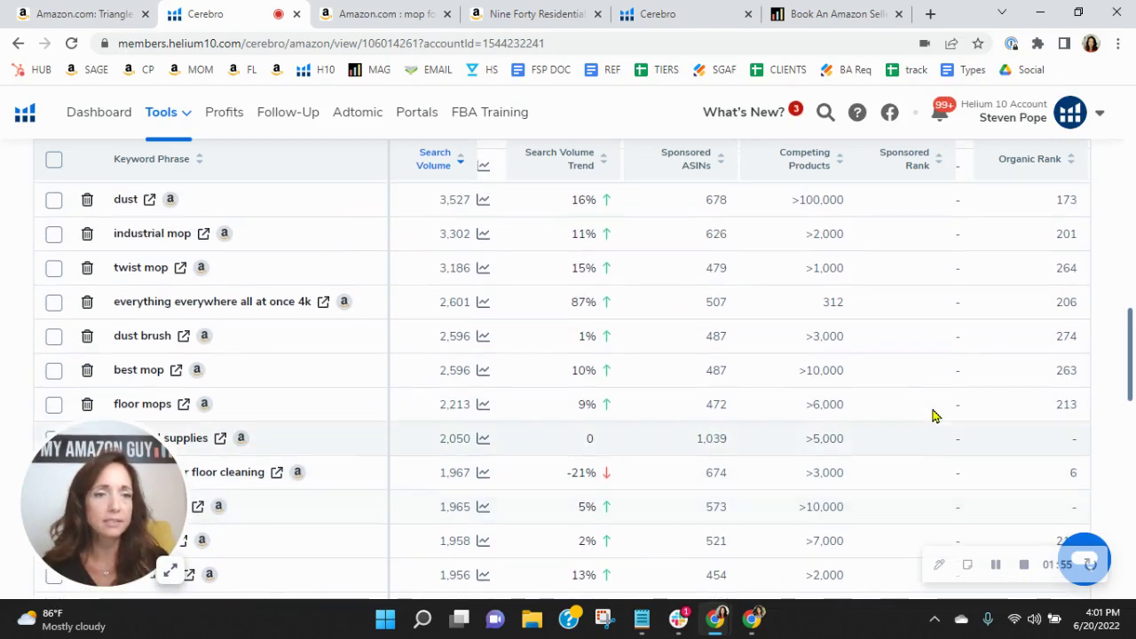
pyautogui.scroll(-3, 932, 410)
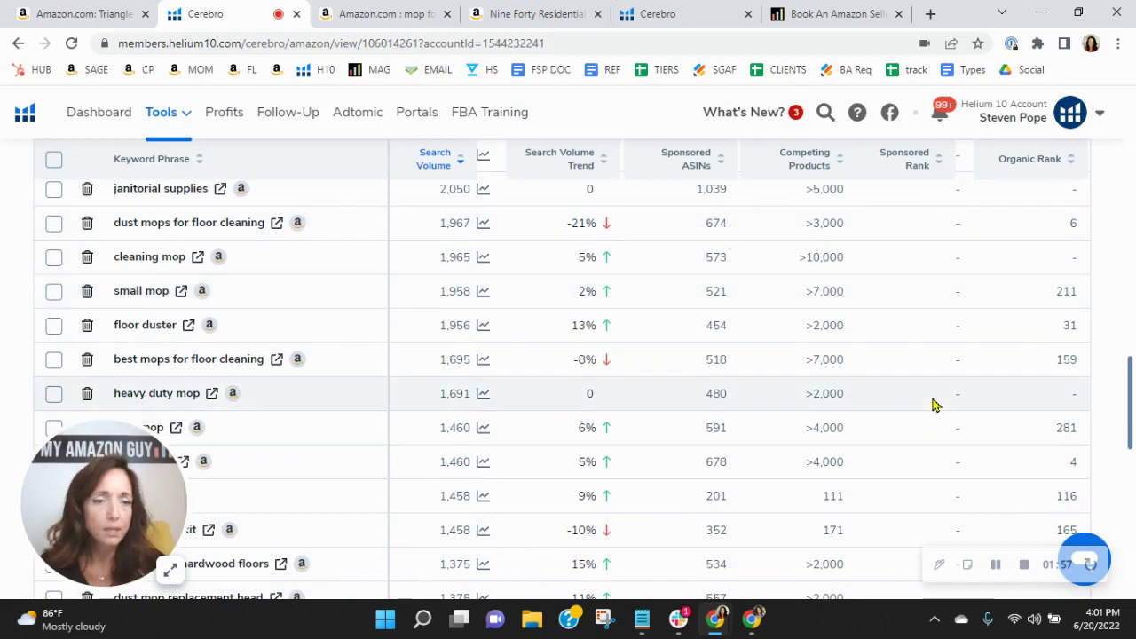
pyautogui.scroll(-3, 932, 404)
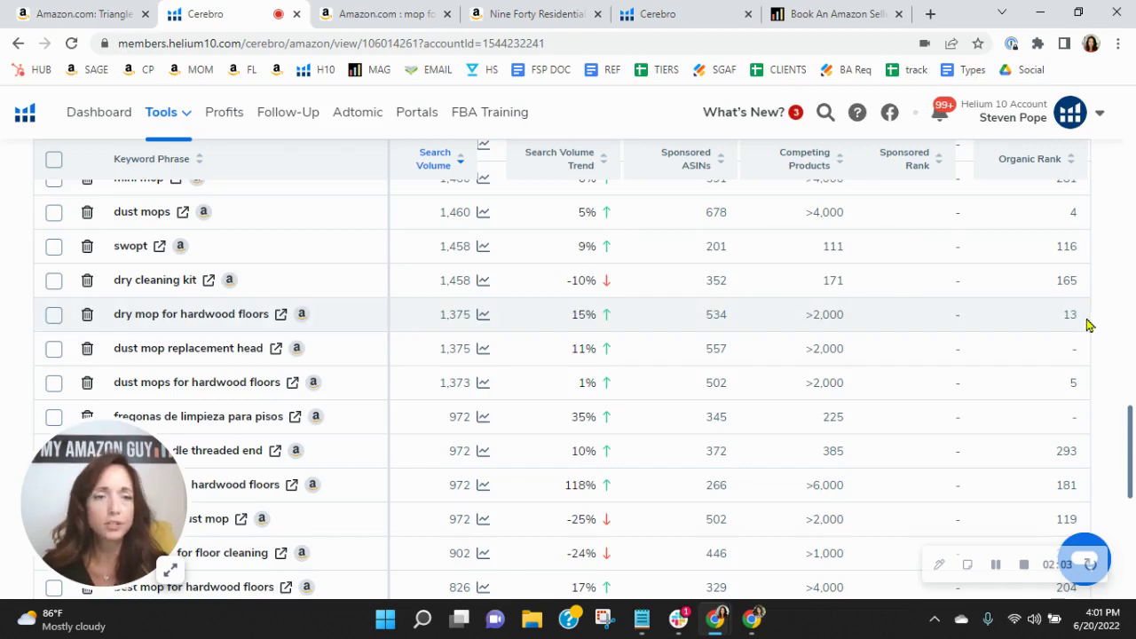
pyautogui.scroll(2, 964, 337)
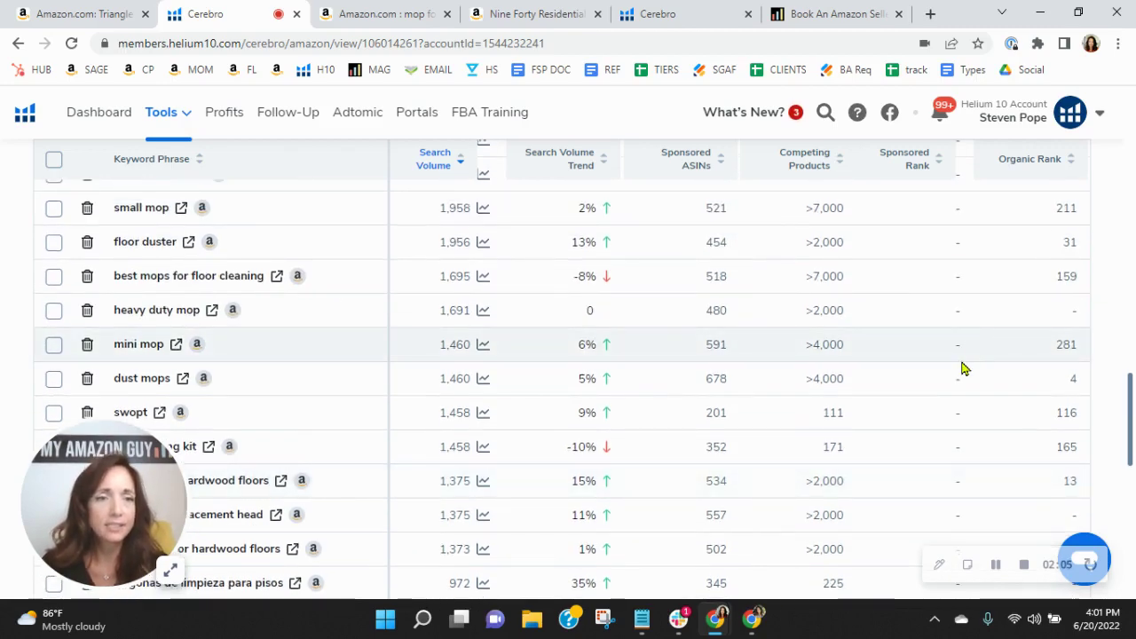
pyautogui.scroll(3, 964, 367)
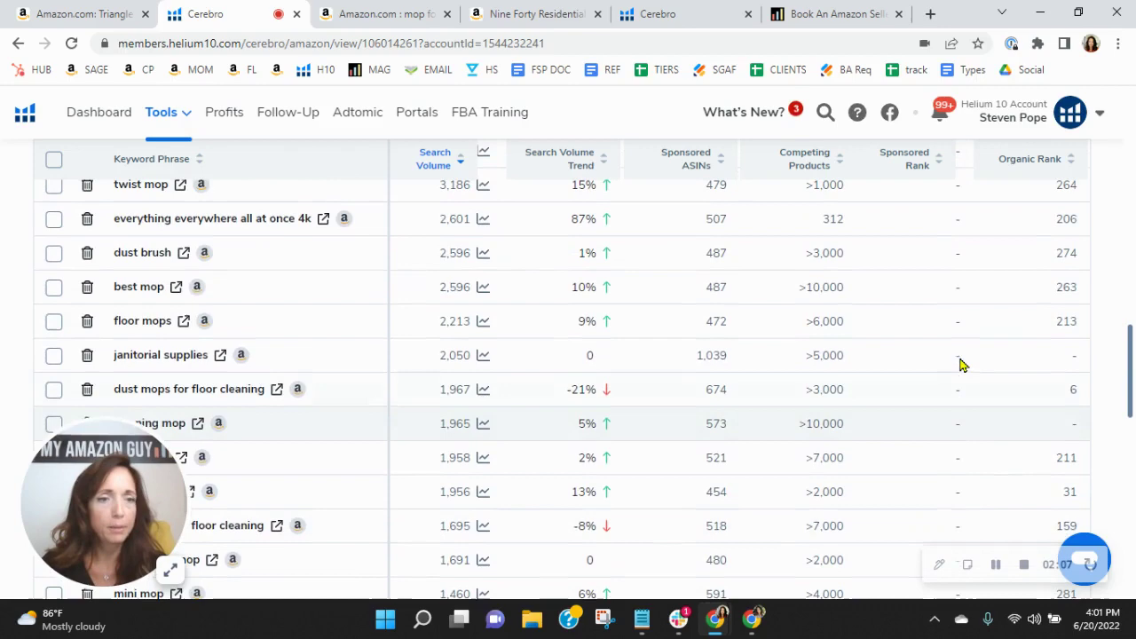
pyautogui.scroll(3, 964, 364)
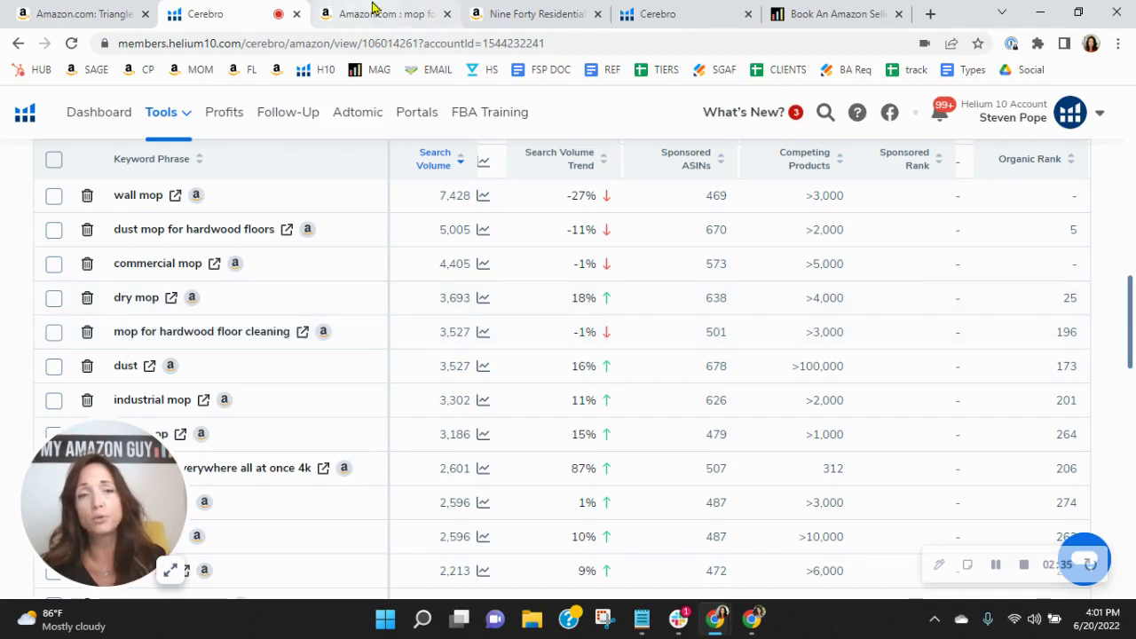
# Step: View the Xray results for 'mop for hardwood floor cleaning': 3,527 searches and $54 average price
pyautogui.click(398, 18)
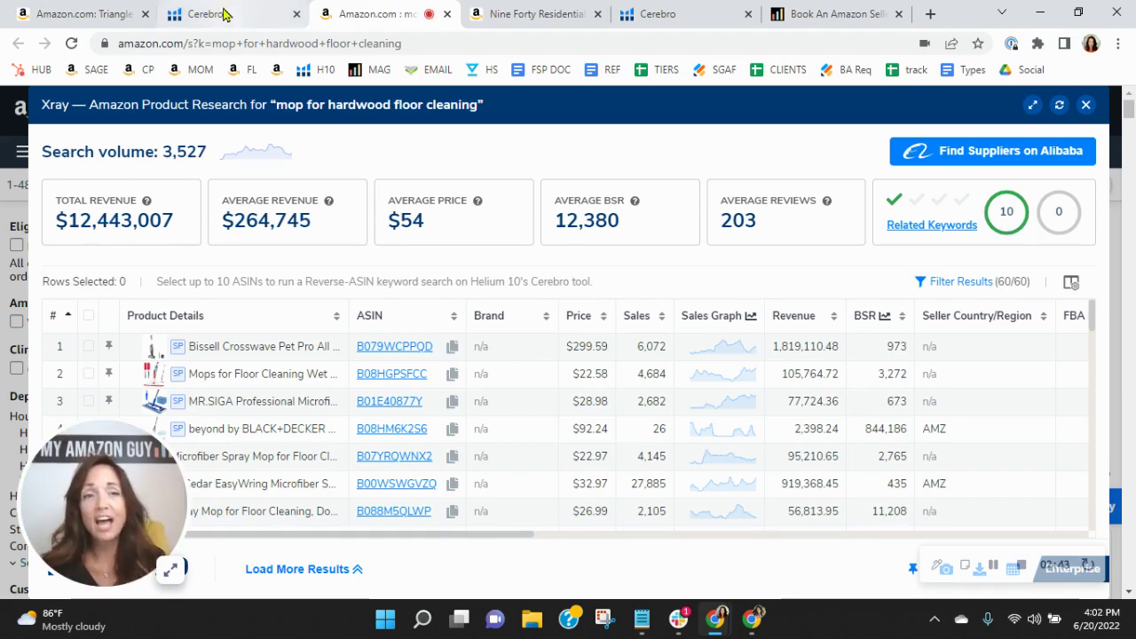
pyautogui.click(224, 13)
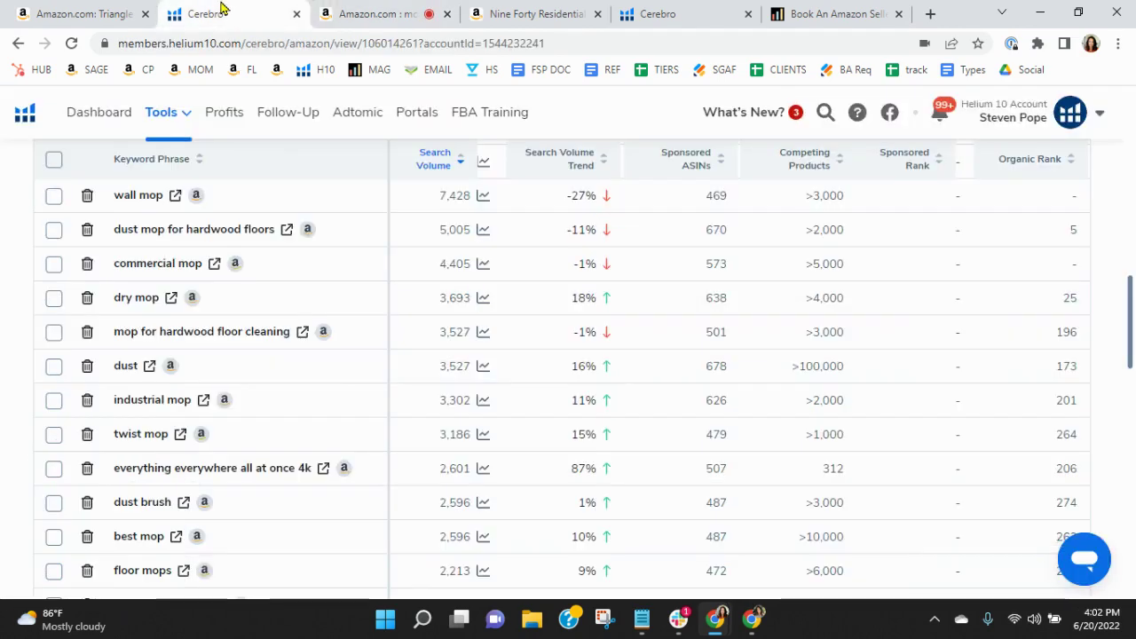
pyautogui.click(398, 13)
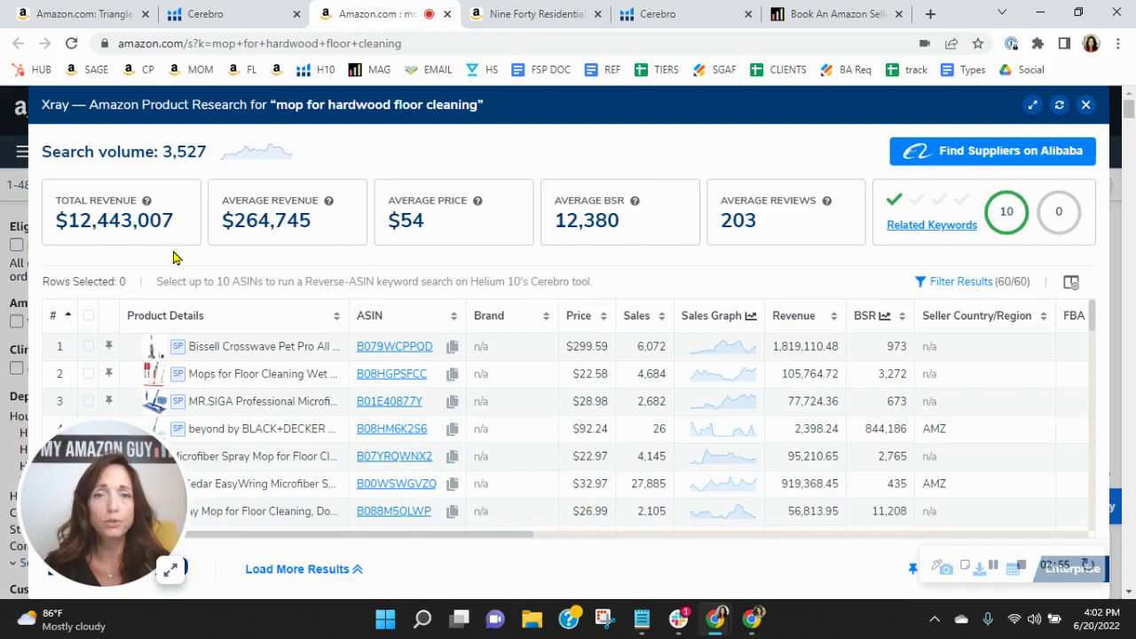
# Step: Leave the Nine Forty competitor listing and return to the Triangle Dust Mop Kit listing page
pyautogui.click(524, 14)
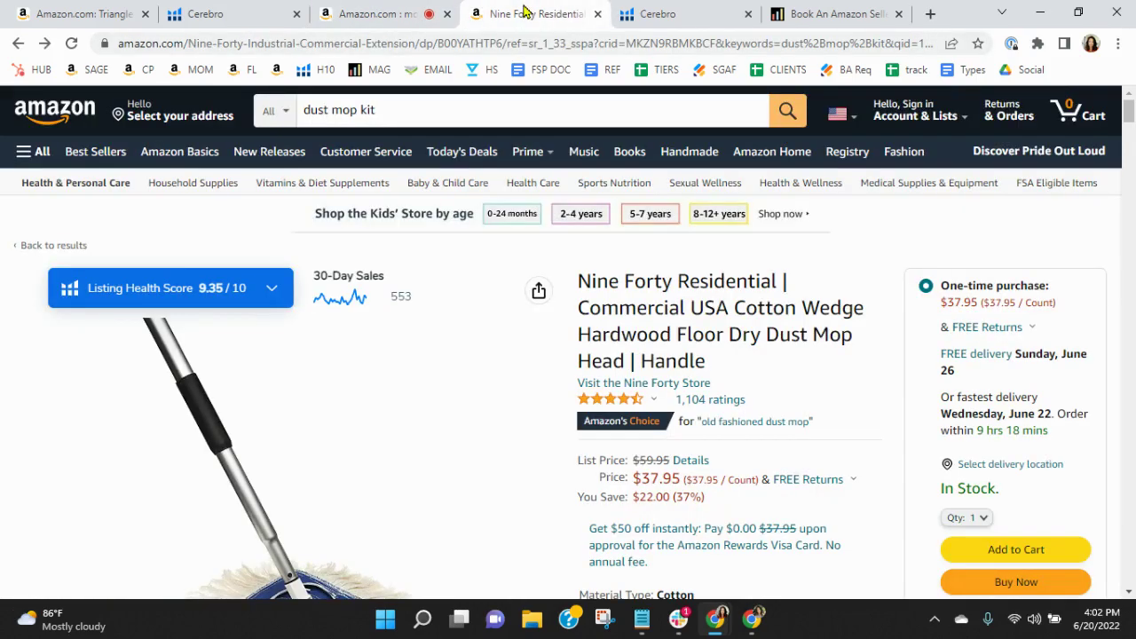
pyautogui.click(390, 109)
pyautogui.click(816, 426)
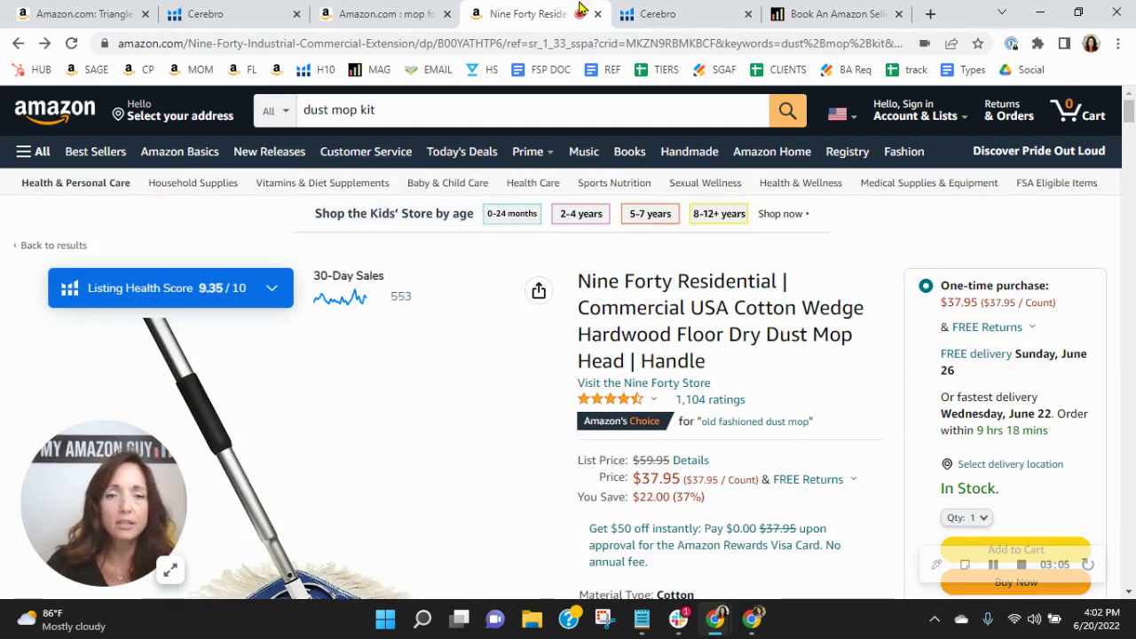
pyautogui.click(675, 12)
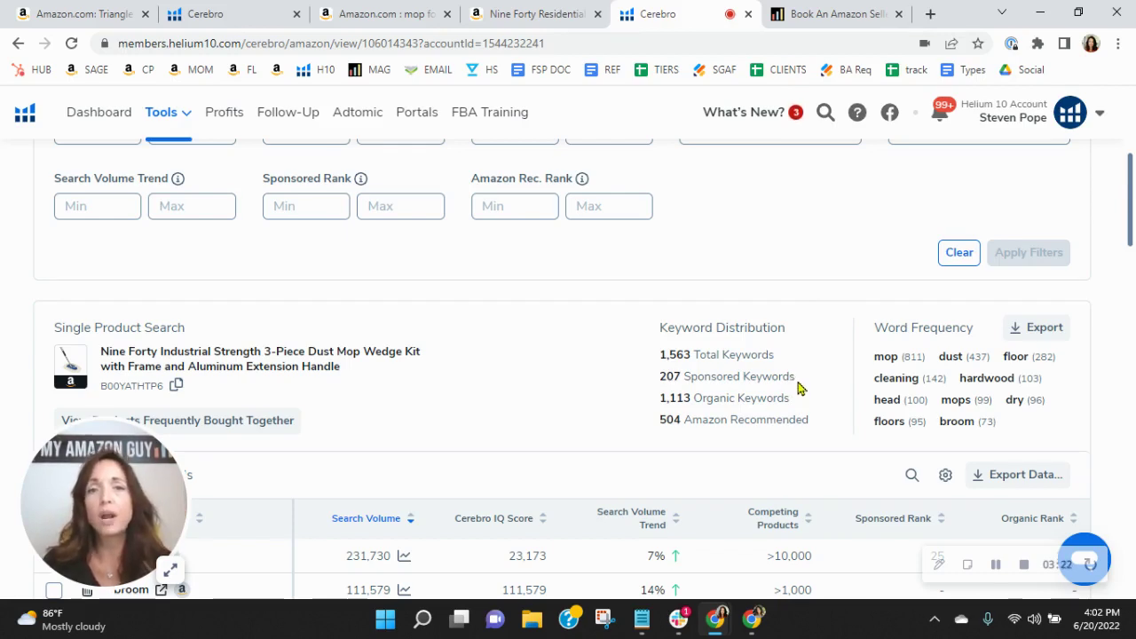
pyautogui.click(543, 14)
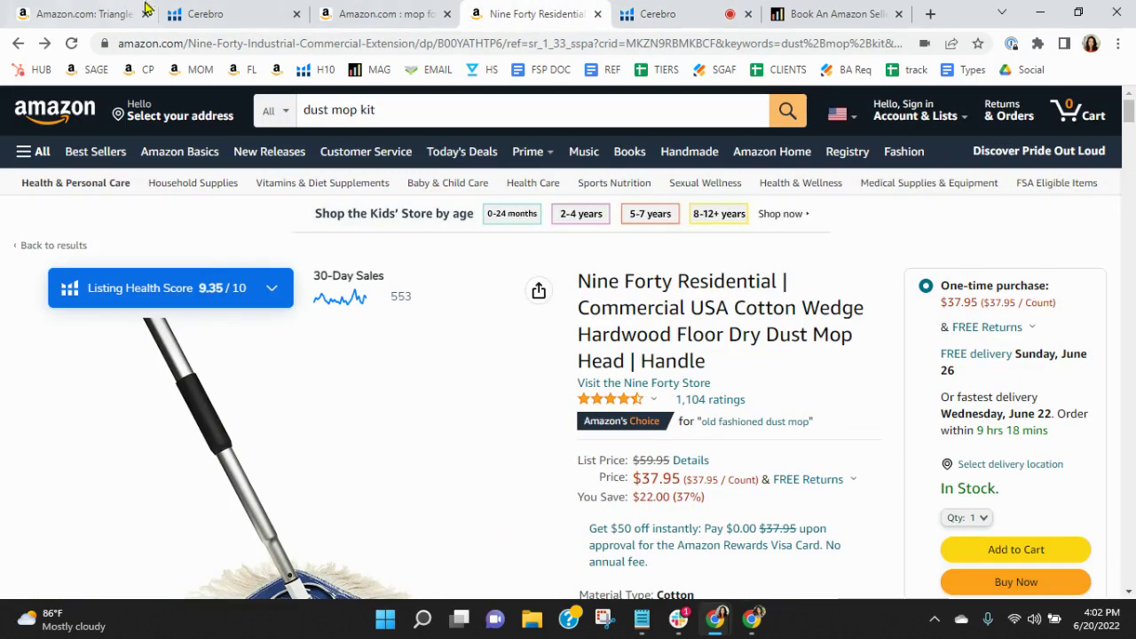
pyautogui.click(41, 9)
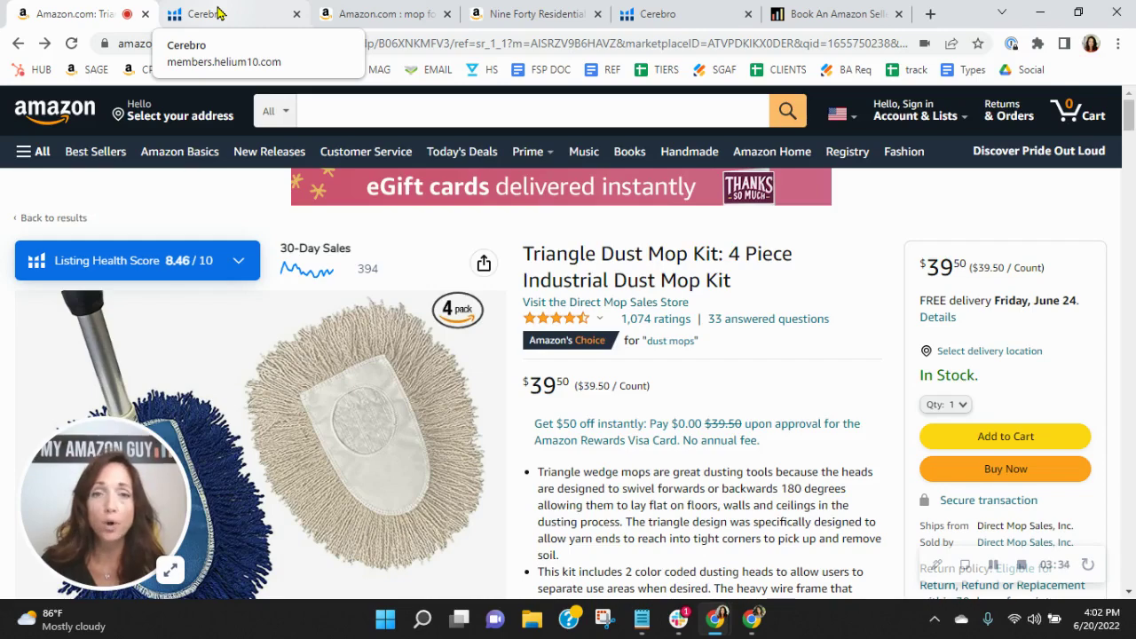
# Step: Set Cerebro's organic rank filter to 20–50, leaving 39 keywords led by 'dry mop'
pyautogui.click(218, 12)
pyautogui.scroll(6, 832, 423)
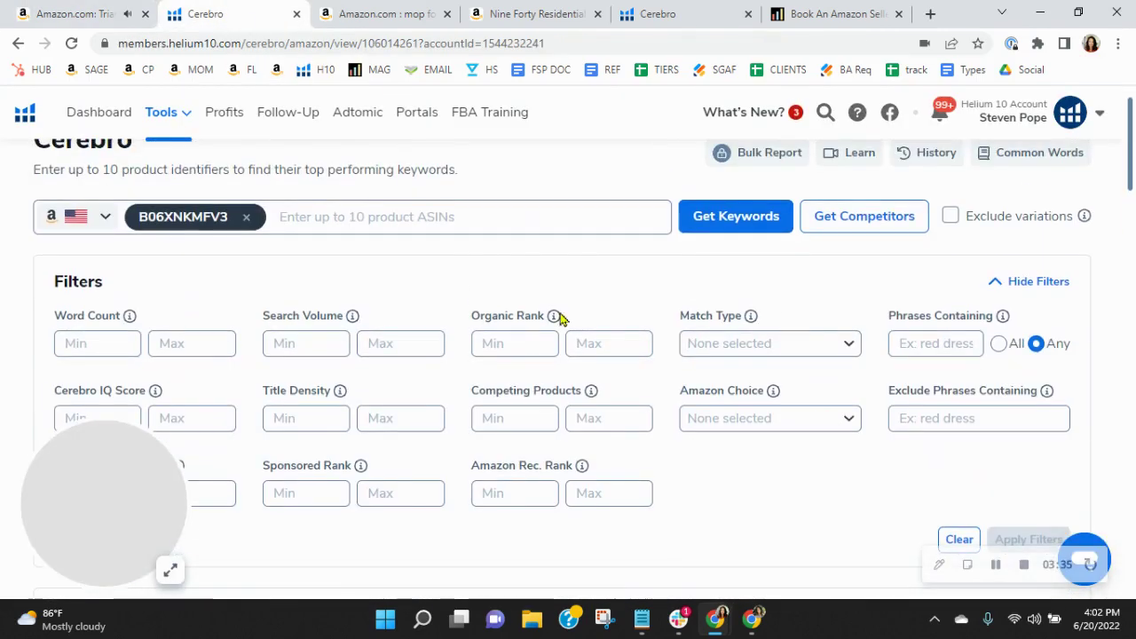
pyautogui.click(533, 341)
pyautogui.write('20')
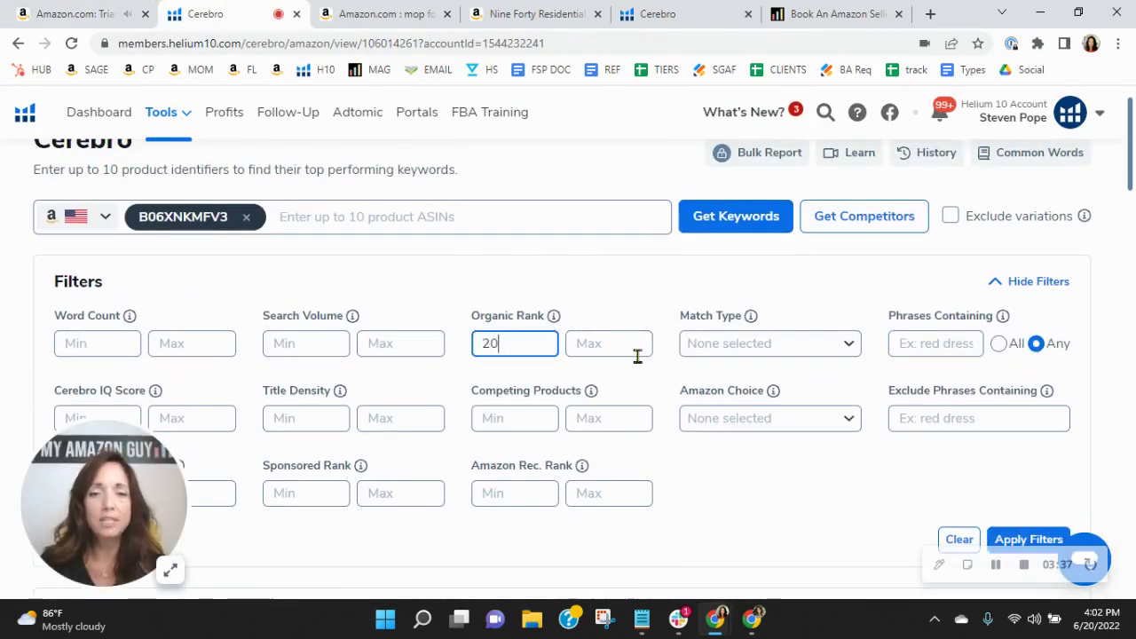
pyautogui.click(631, 345)
pyautogui.write('50')
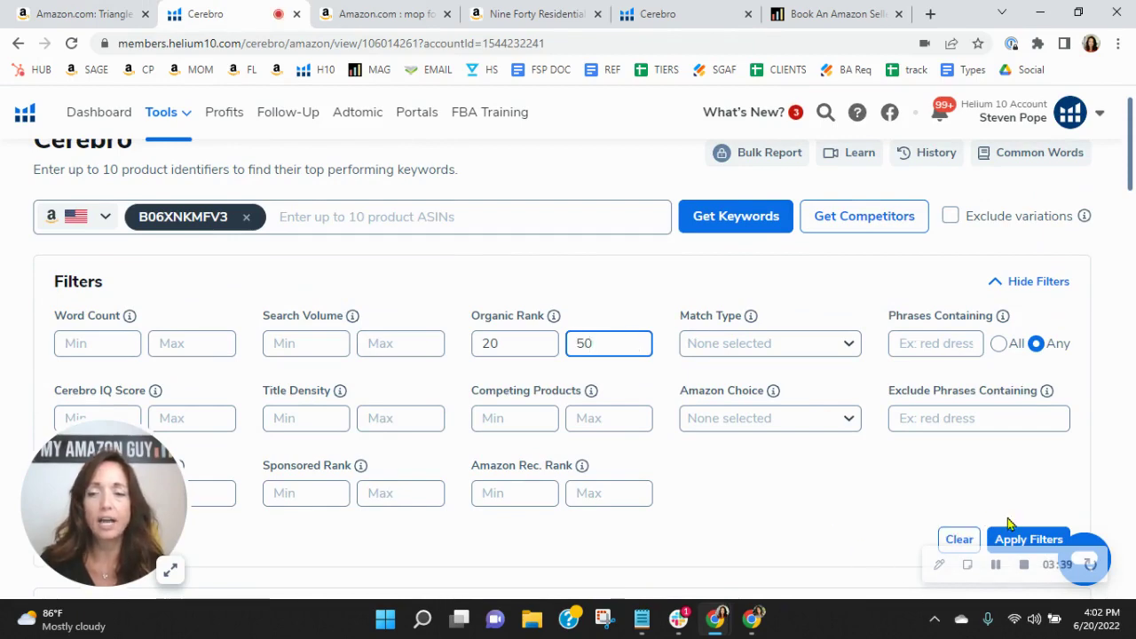
pyautogui.scroll(-2, 1008, 523)
pyautogui.click(1032, 374)
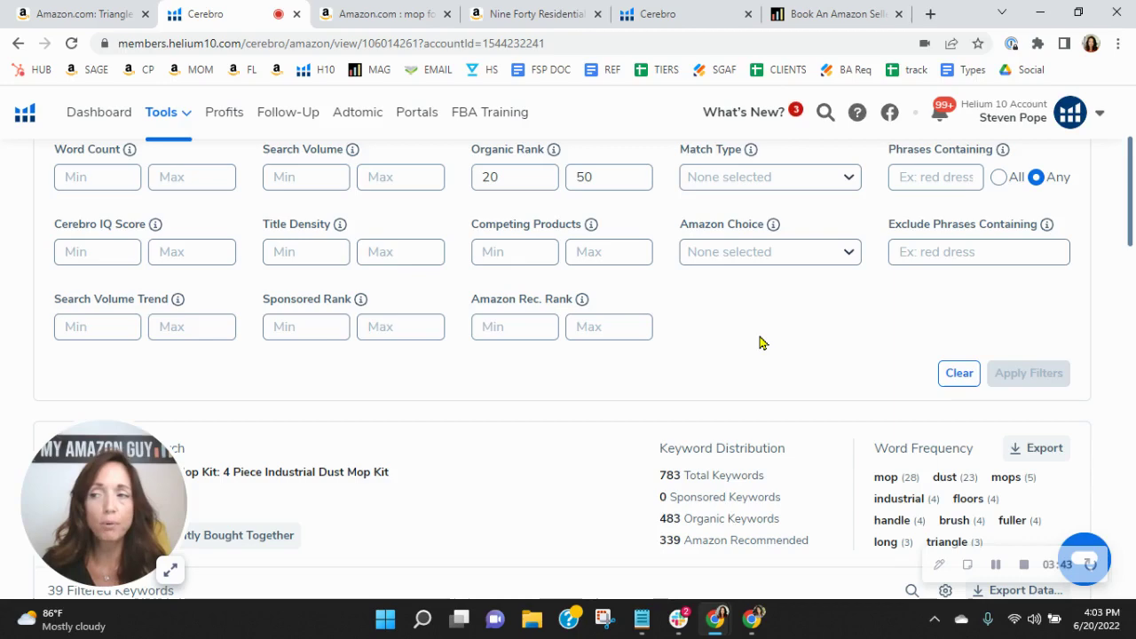
pyautogui.scroll(-4, 524, 292)
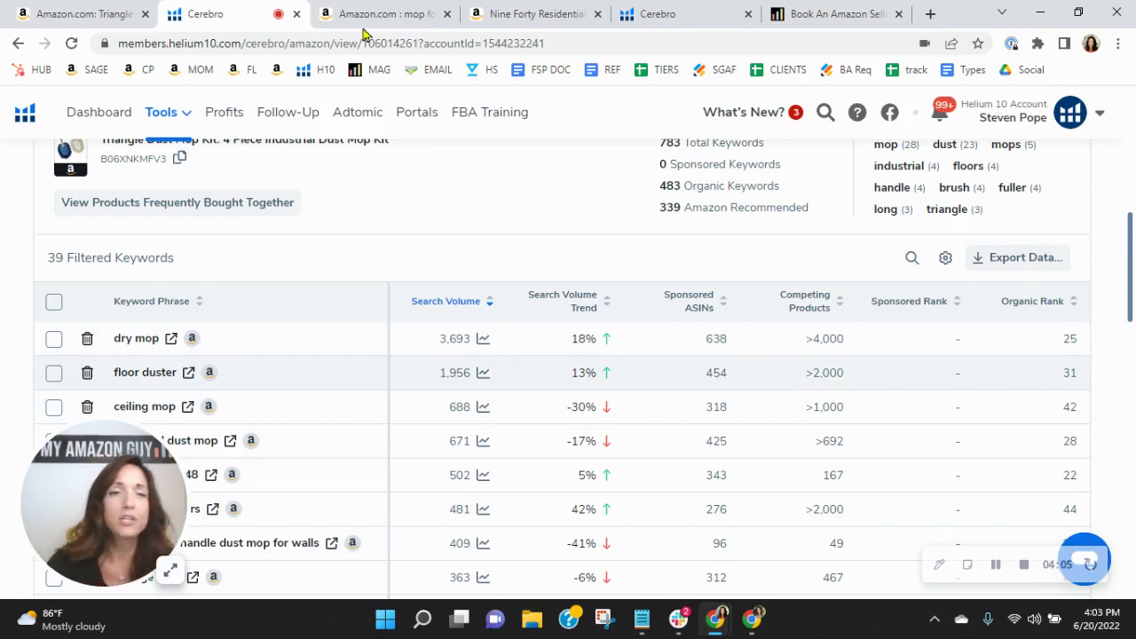
# Step: On the Triangle Dust Mop Kit page, look through each of the six gallery images
pyautogui.click(53, 12)
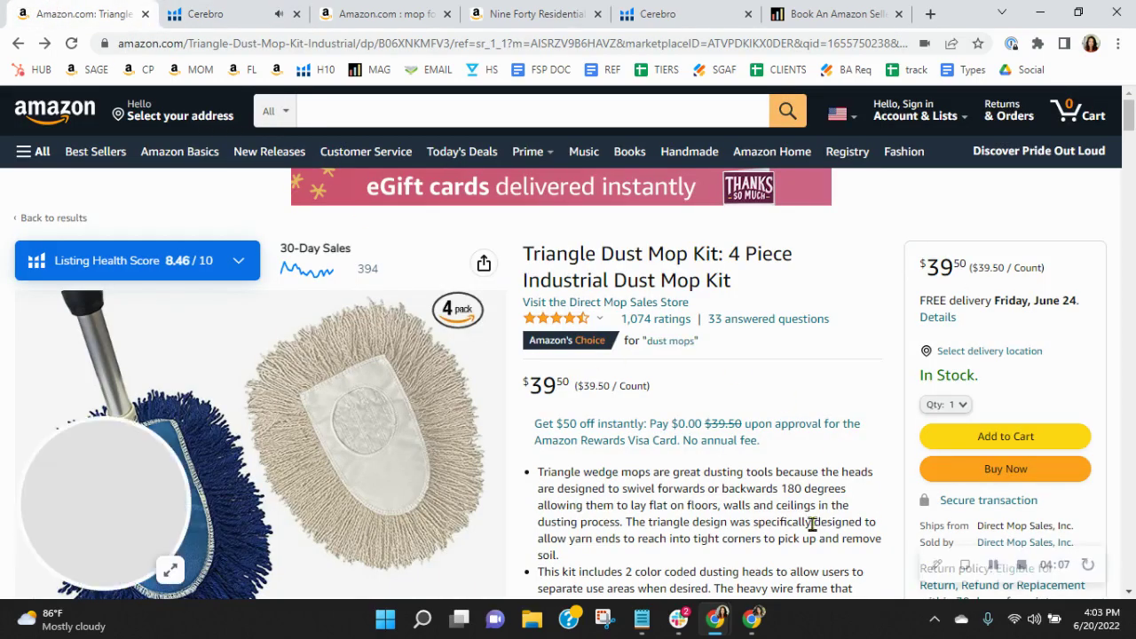
pyautogui.moveTo(96, 517); pyautogui.dragTo(889, 182)
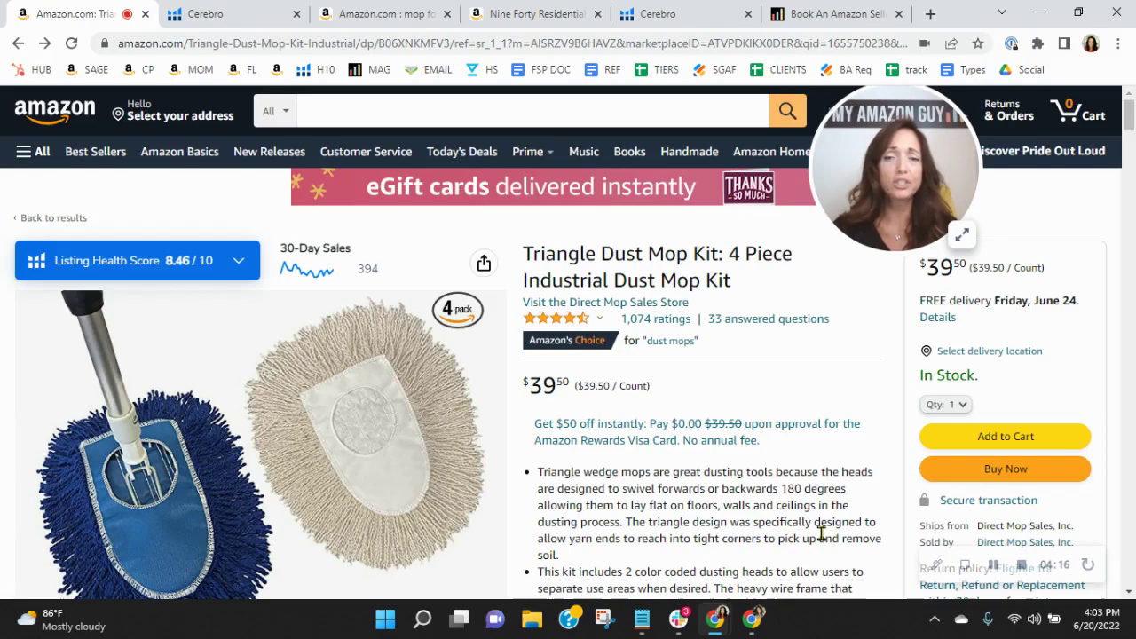
pyautogui.scroll(-3, 817, 515)
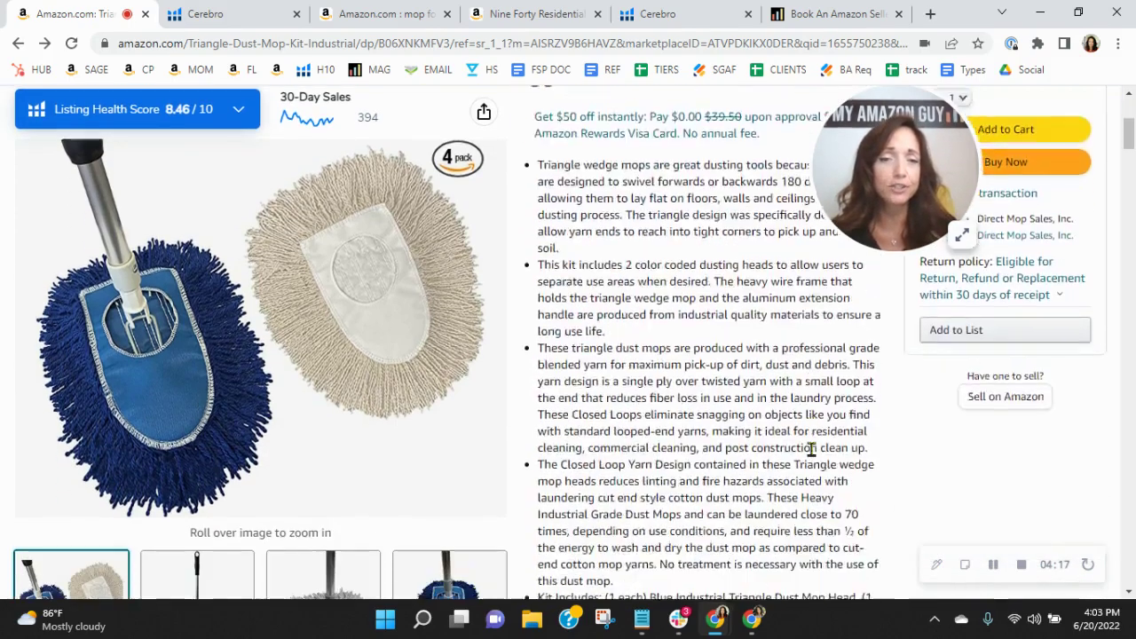
pyautogui.scroll(-3, 319, 426)
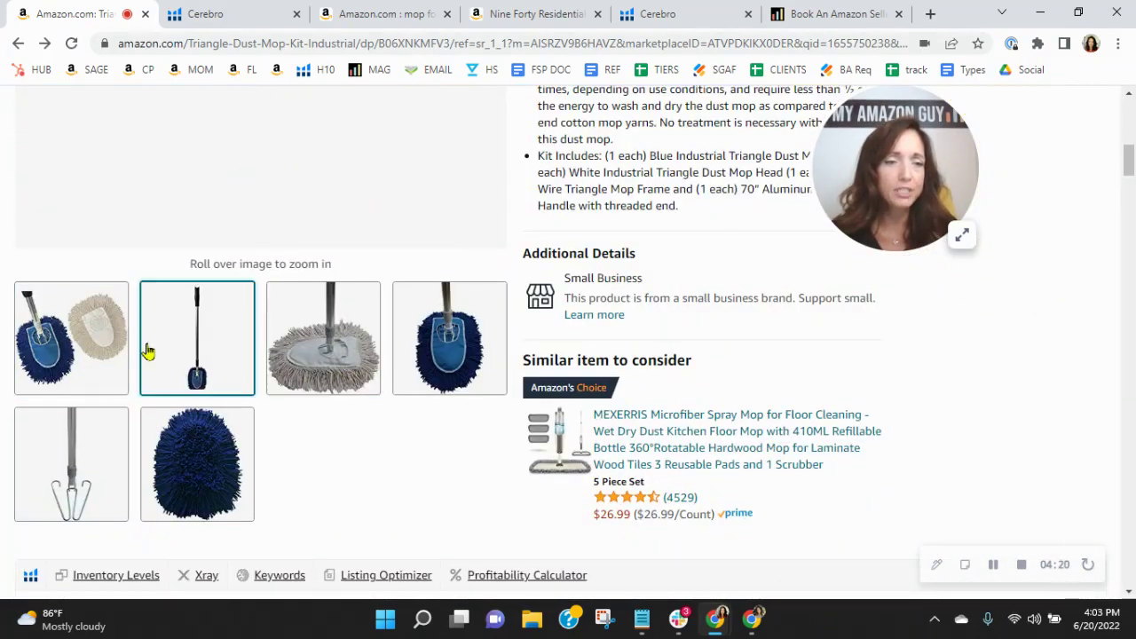
pyautogui.moveTo(435, 332)
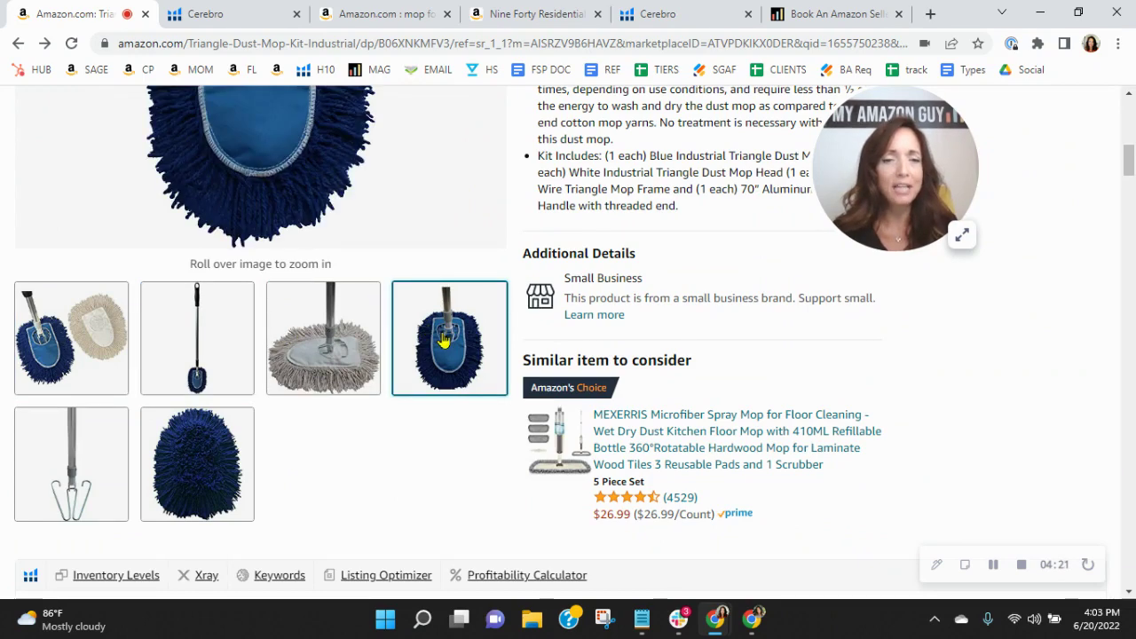
pyautogui.scroll(3, 448, 349)
pyautogui.scroll(-3, 446, 353)
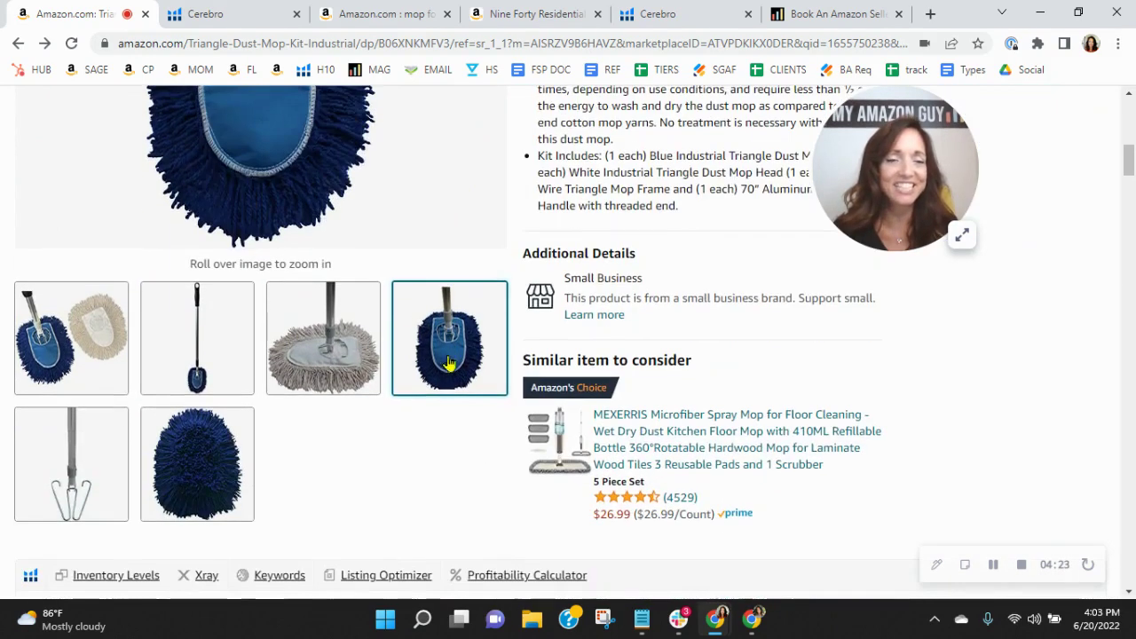
pyautogui.moveTo(173, 497)
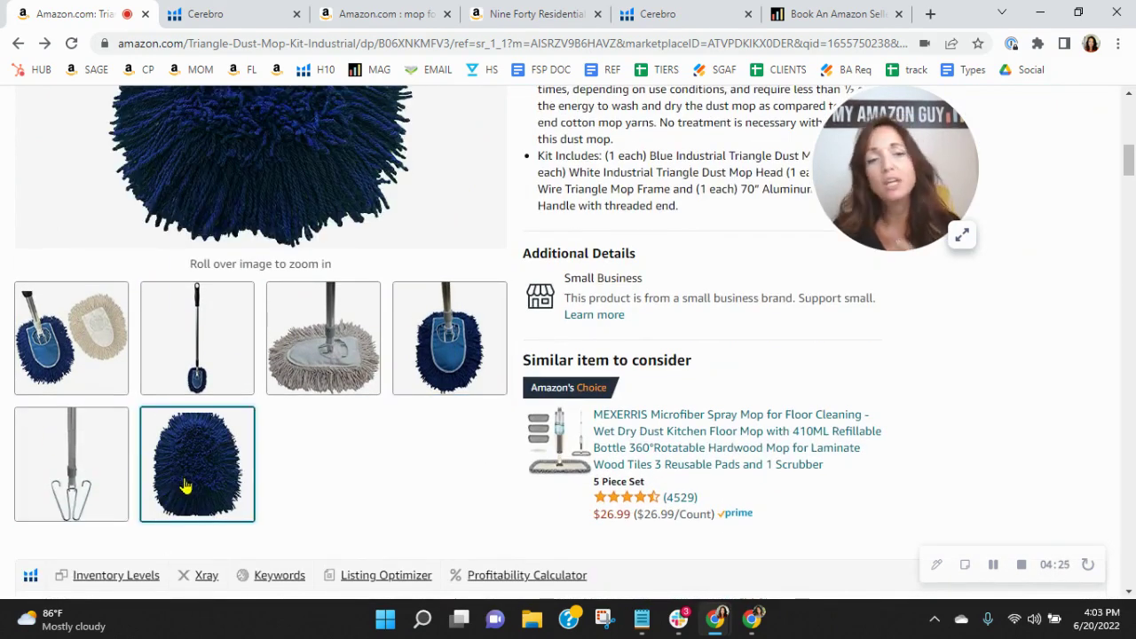
pyautogui.moveTo(70, 330)
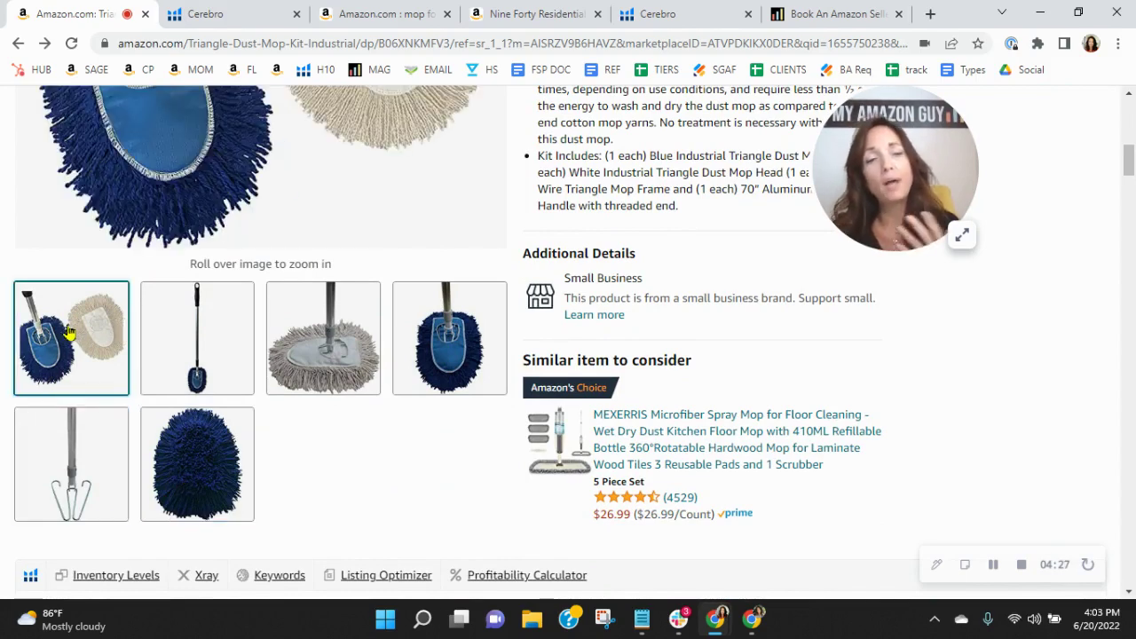
pyautogui.moveTo(208, 332)
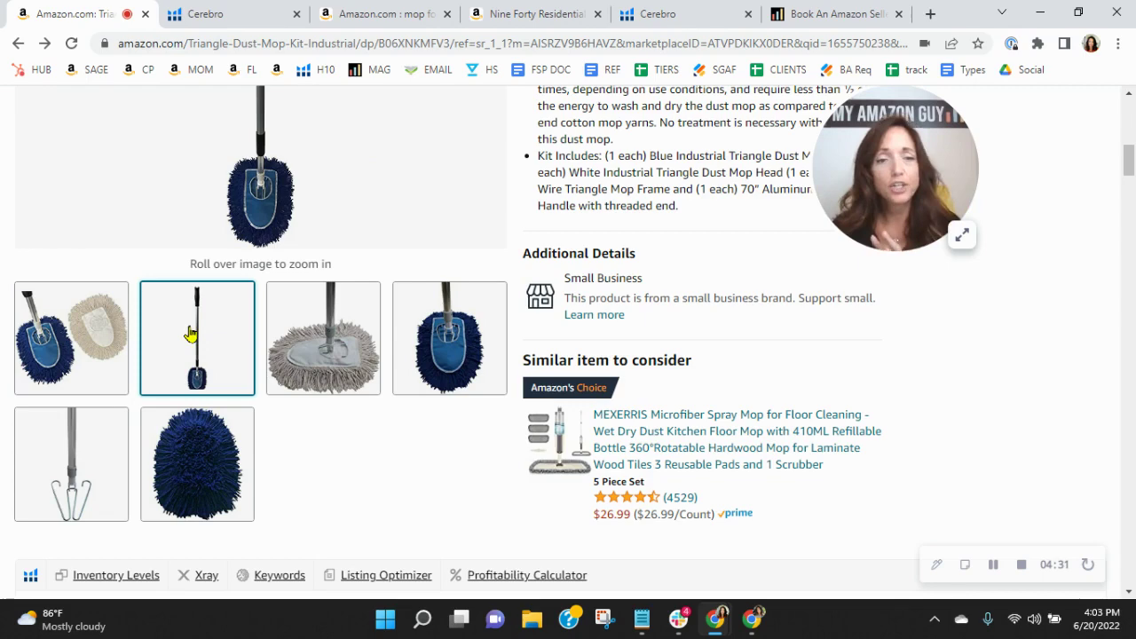
pyautogui.moveTo(327, 343)
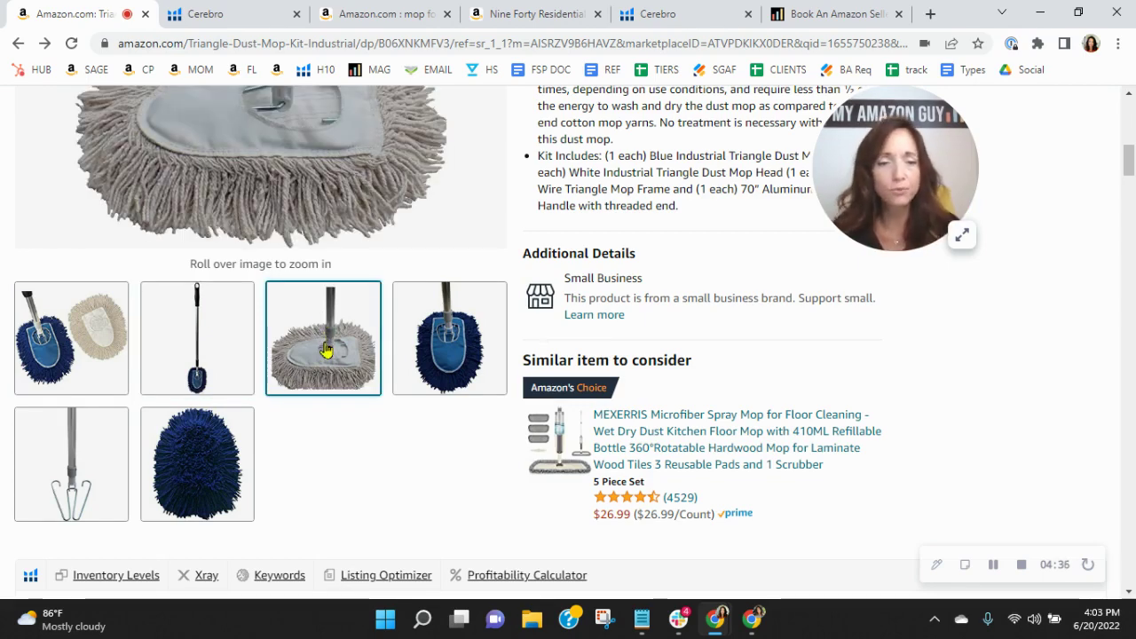
pyautogui.moveTo(203, 479)
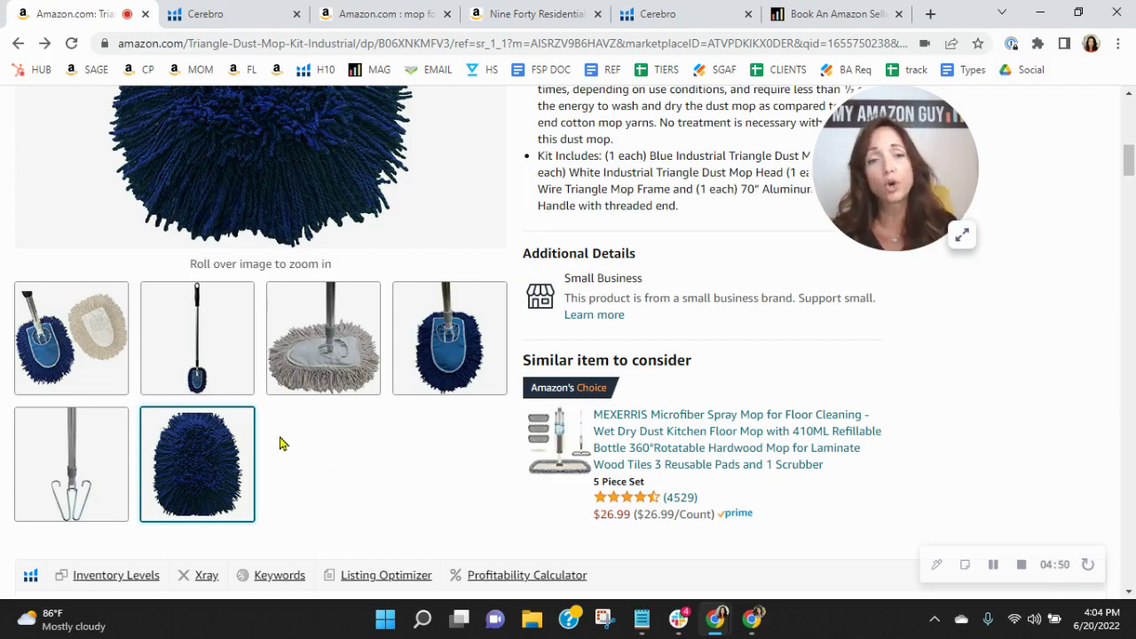
# Step: Expand the Listing Health Score's listing text details to check title, bullet and description lengths
pyautogui.scroll(5, 372, 444)
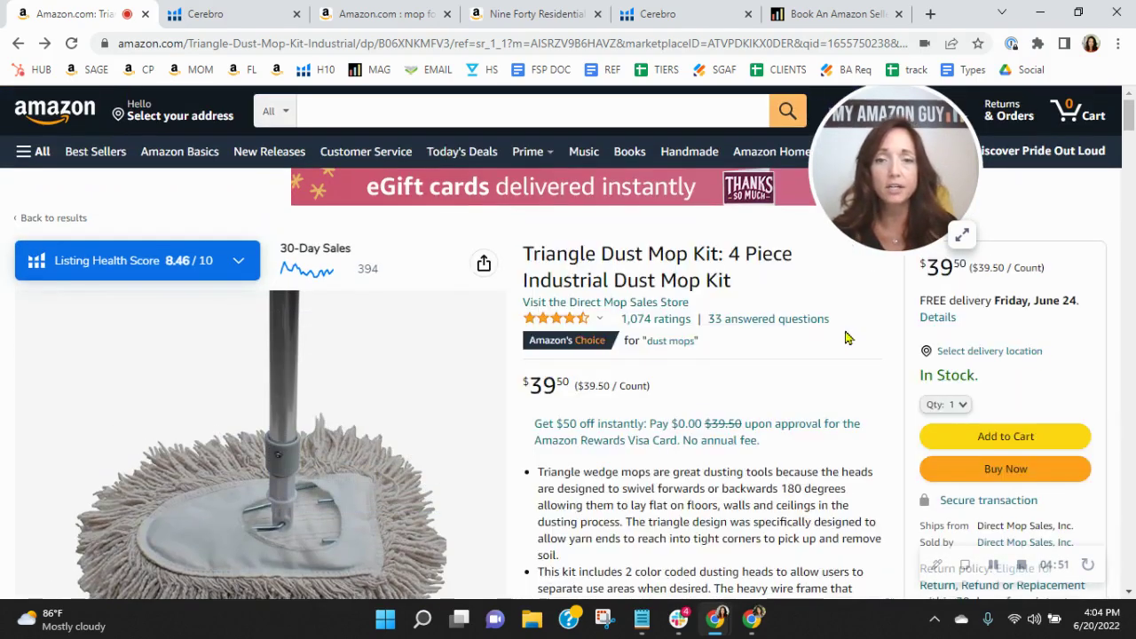
pyautogui.click(151, 268)
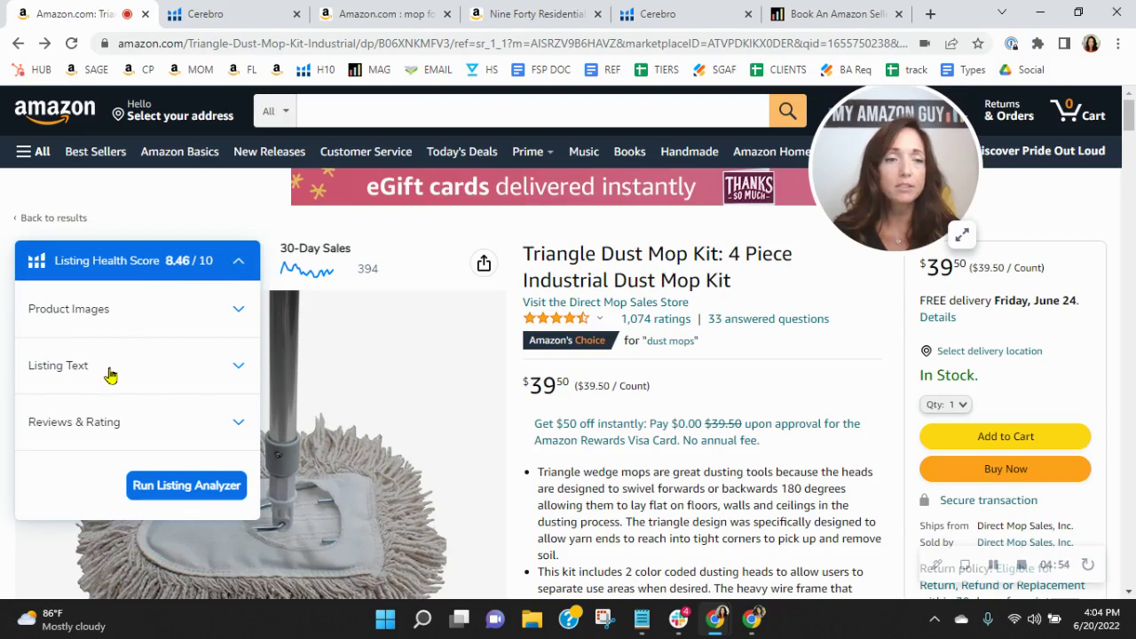
pyautogui.click(116, 367)
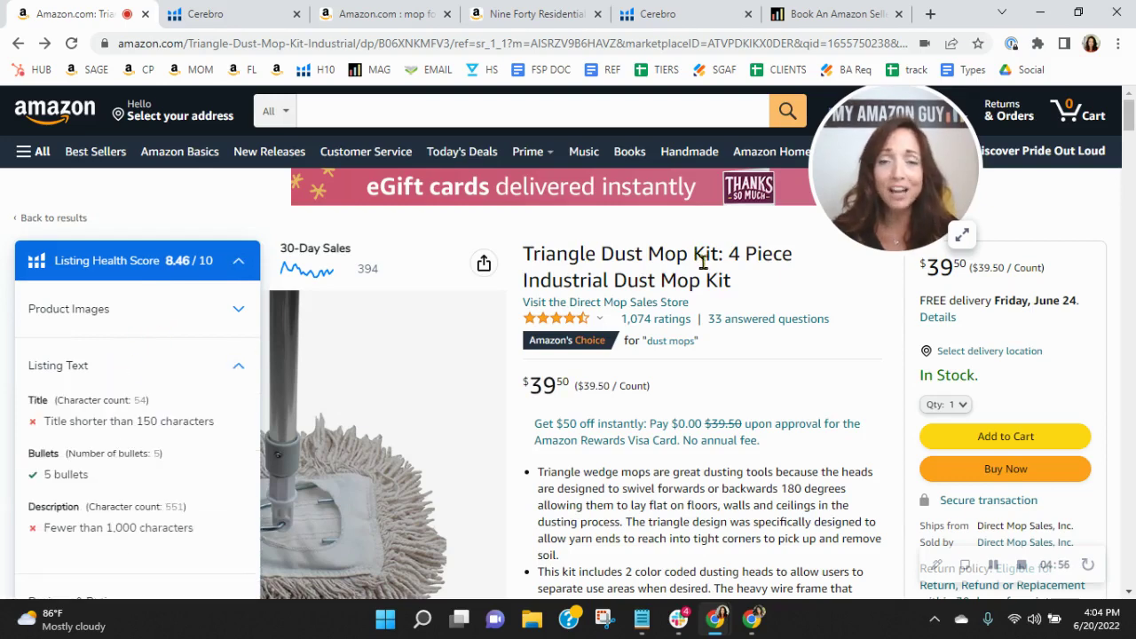
# Step: Collapse the Listing Health Score and highlight the Closed Loop Yarn Design bullet
pyautogui.click(703, 262)
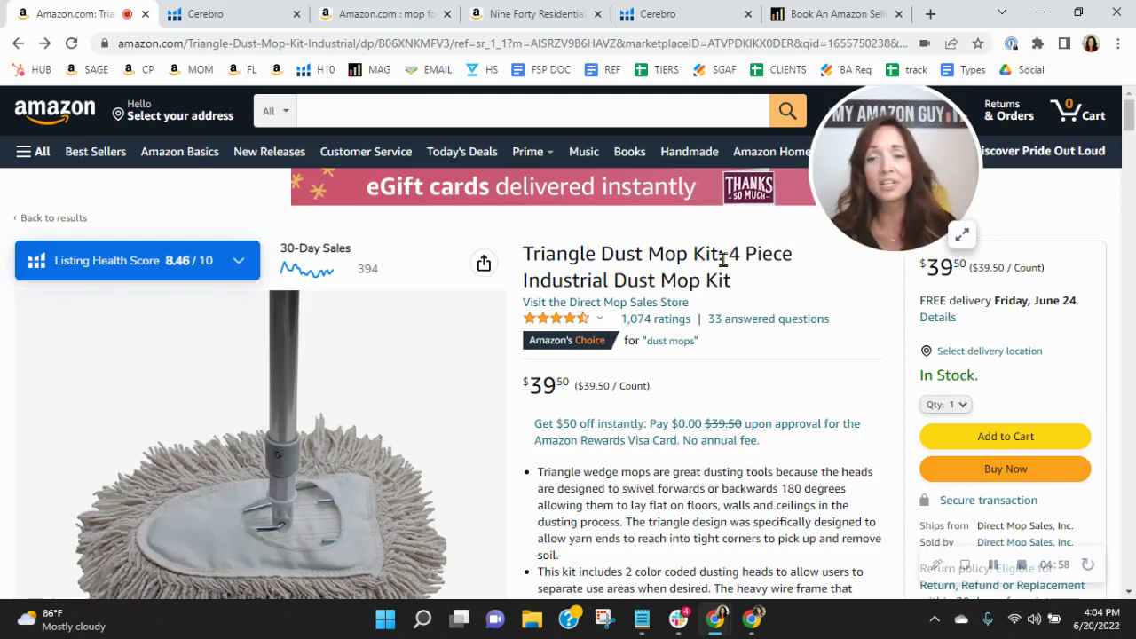
pyautogui.scroll(-4, 723, 259)
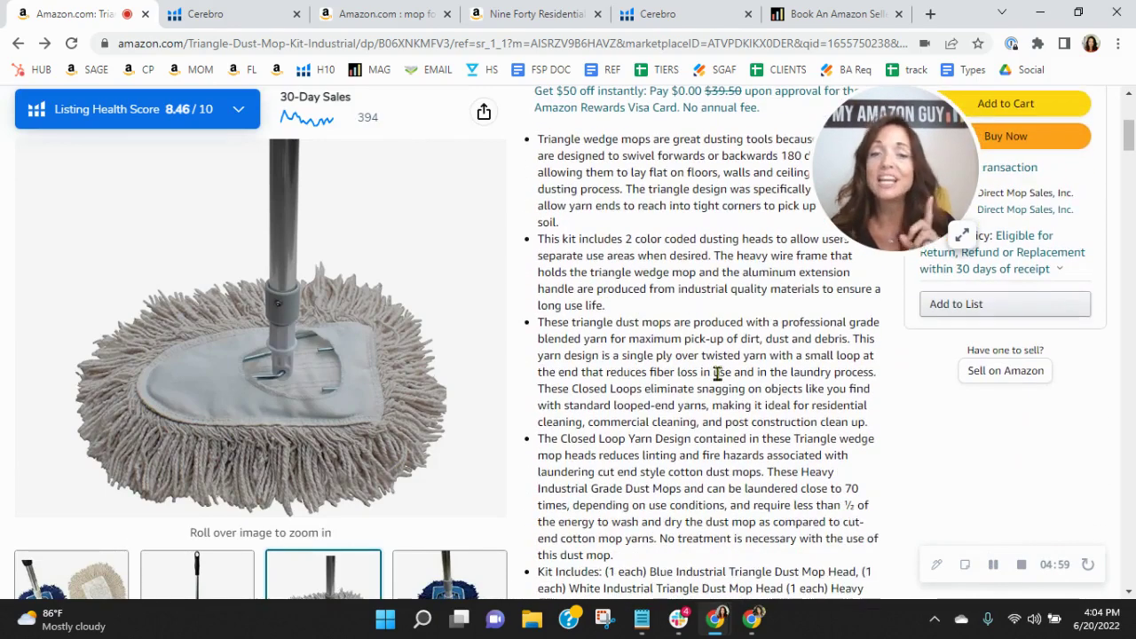
pyautogui.scroll(-4, 717, 374)
pyautogui.scroll(3, 705, 350)
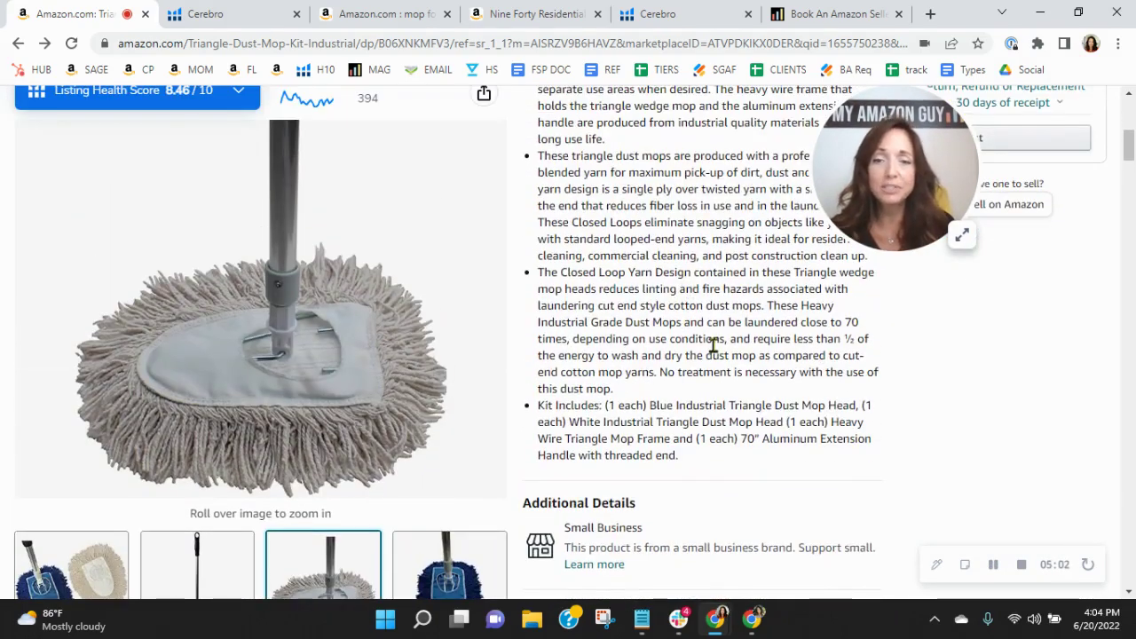
pyautogui.scroll(1, 714, 350)
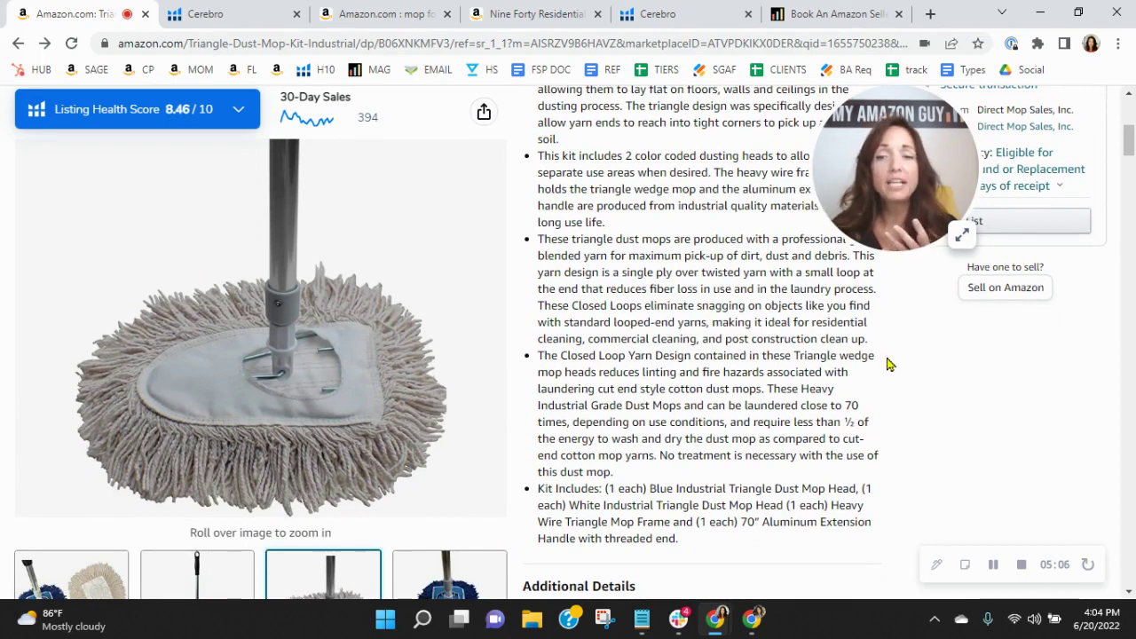
pyautogui.moveTo(650, 474); pyautogui.dragTo(537, 356)
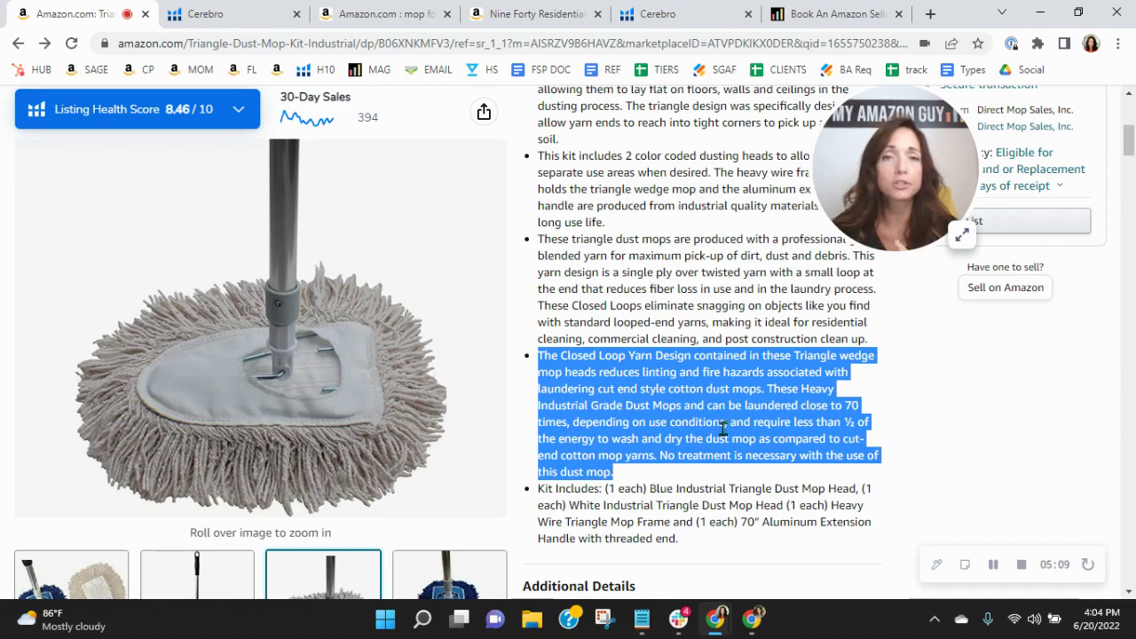
pyautogui.scroll(3, 708, 291)
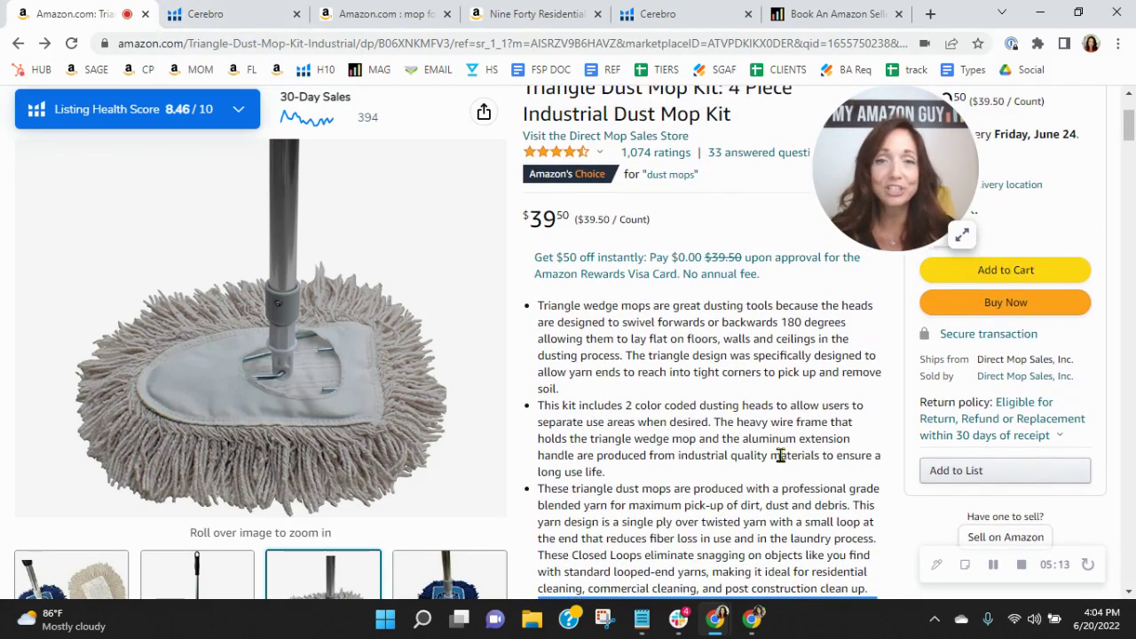
pyautogui.scroll(-15, 779, 444)
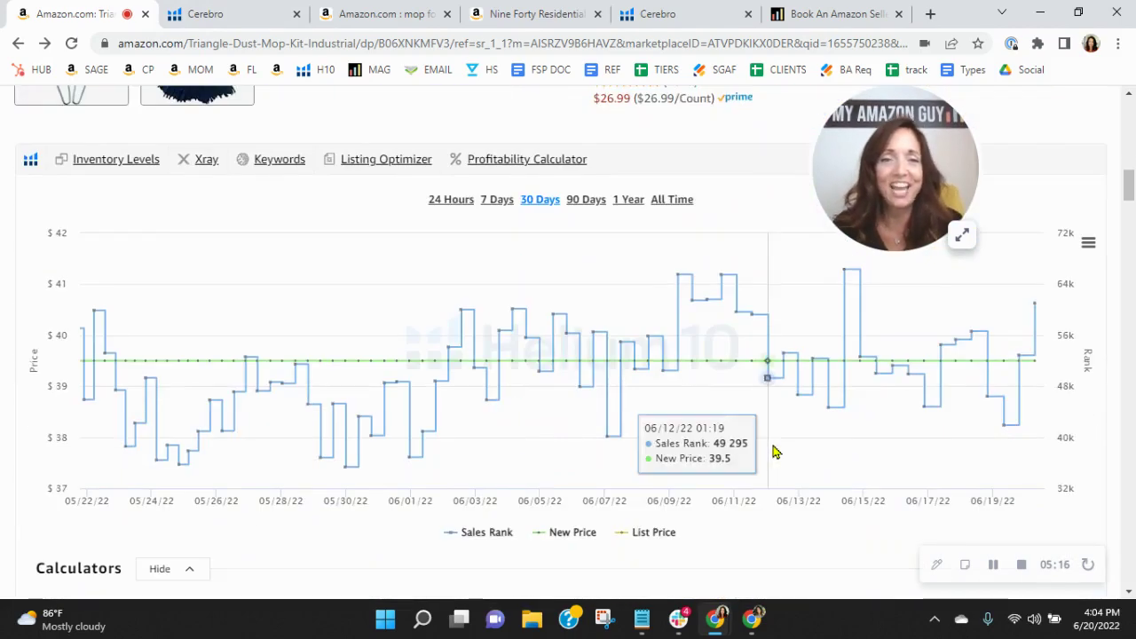
pyautogui.scroll(-10, 771, 450)
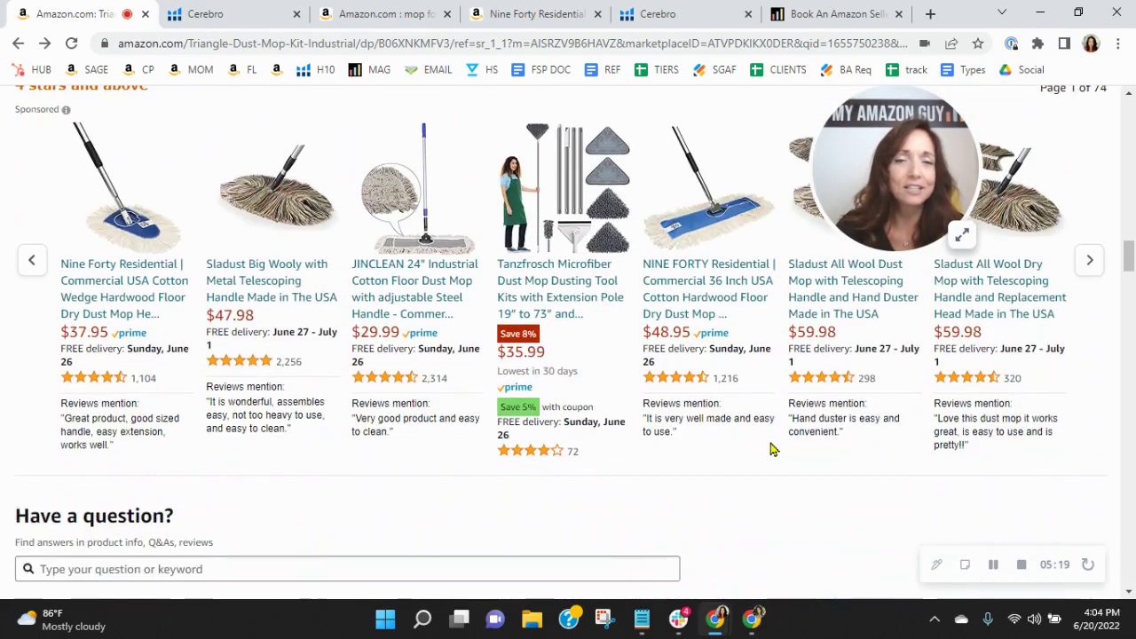
pyautogui.scroll(-1, 771, 450)
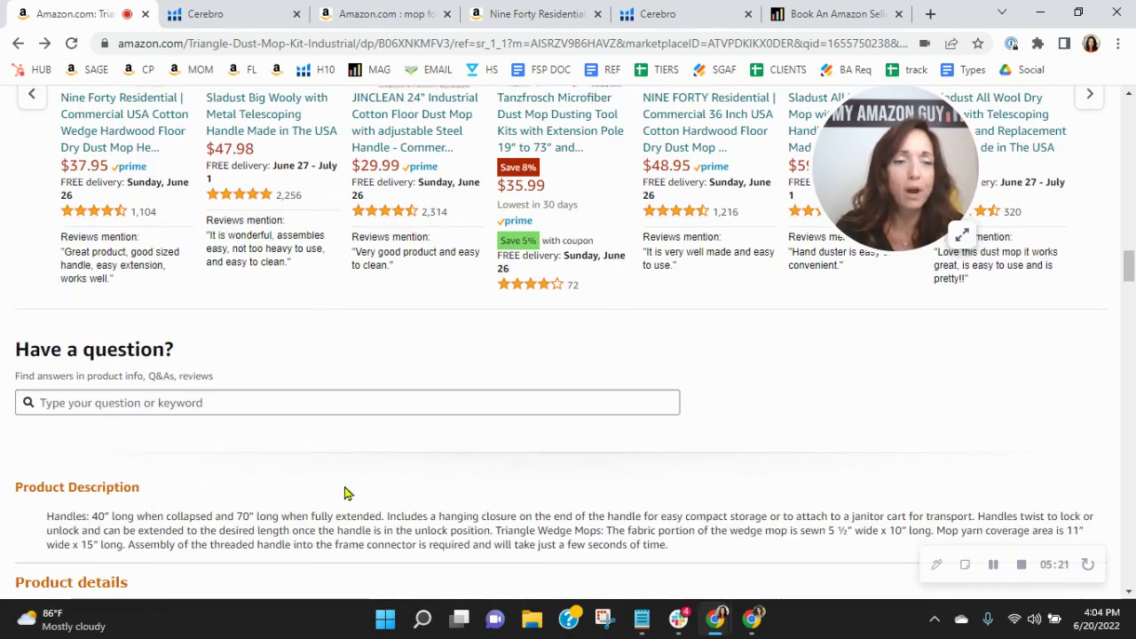
pyautogui.scroll(10, 1037, 439)
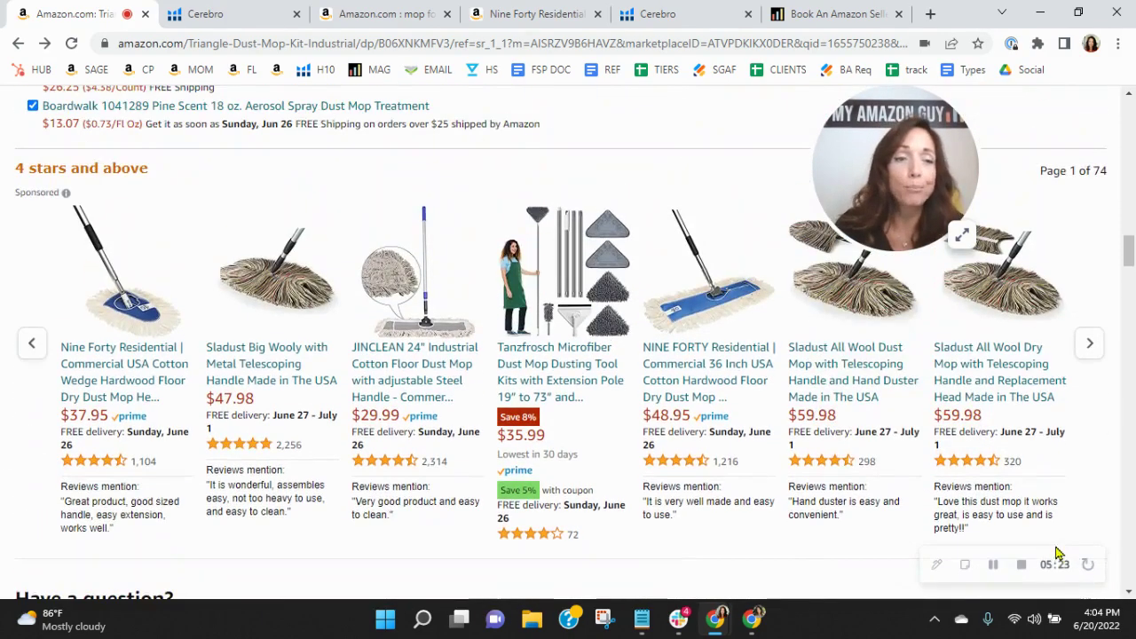
pyautogui.scroll(10, 1037, 520)
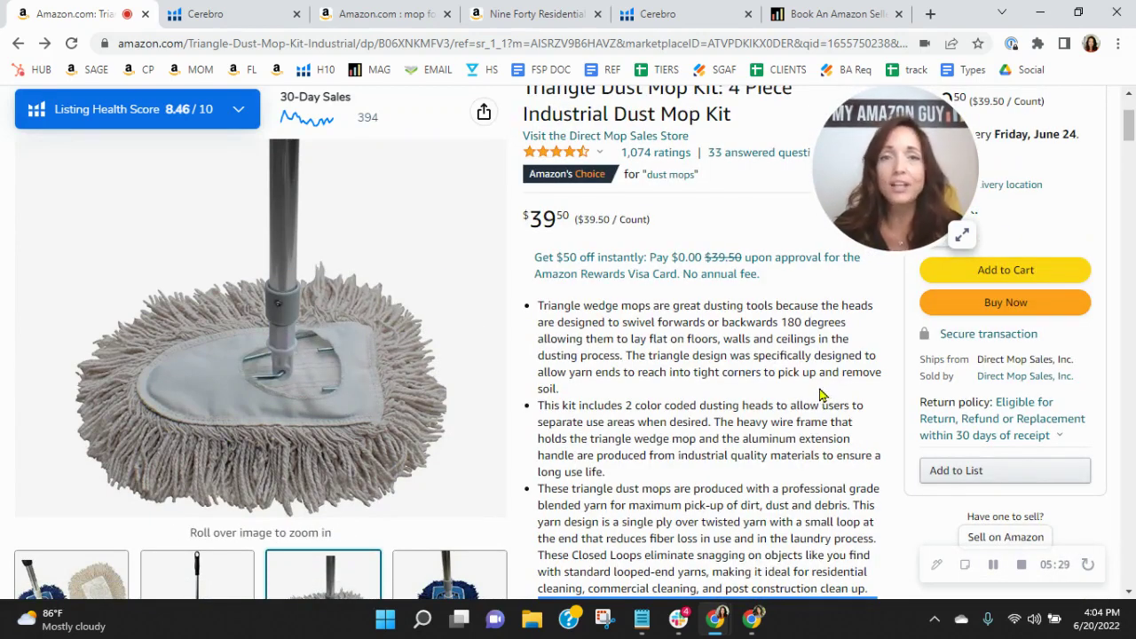
pyautogui.click(92, 70)
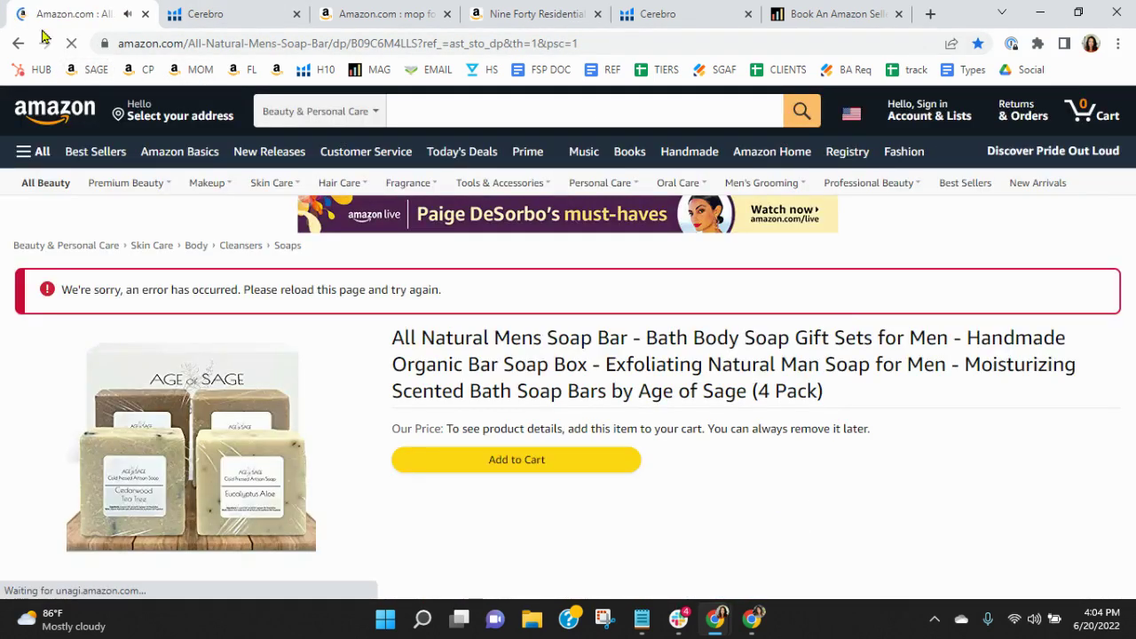
pyautogui.click(278, 71)
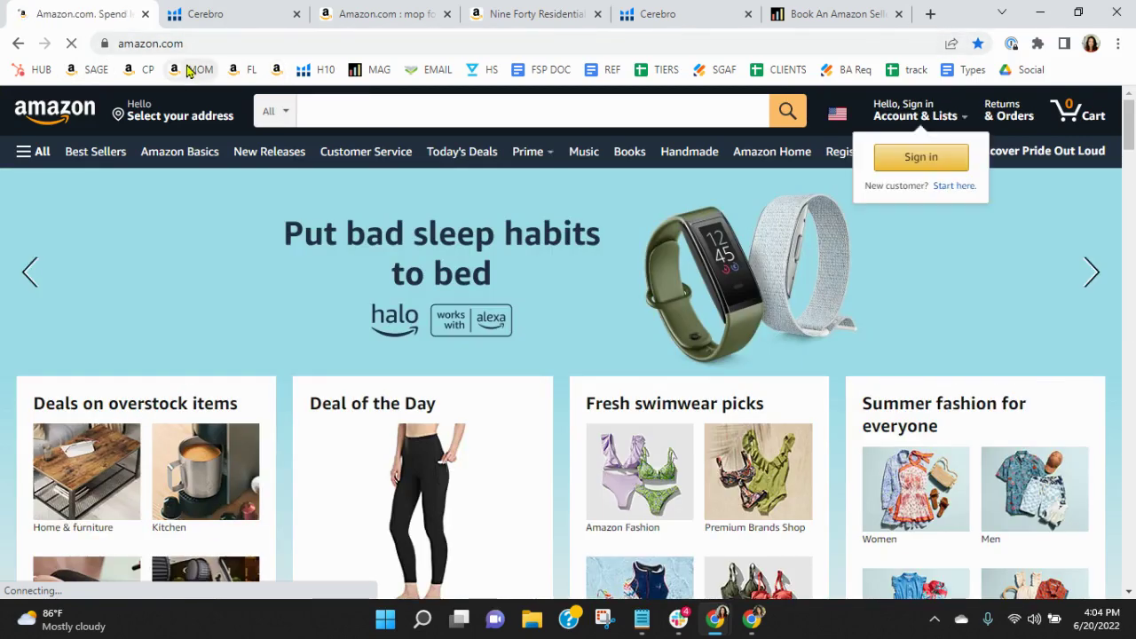
pyautogui.click(189, 71)
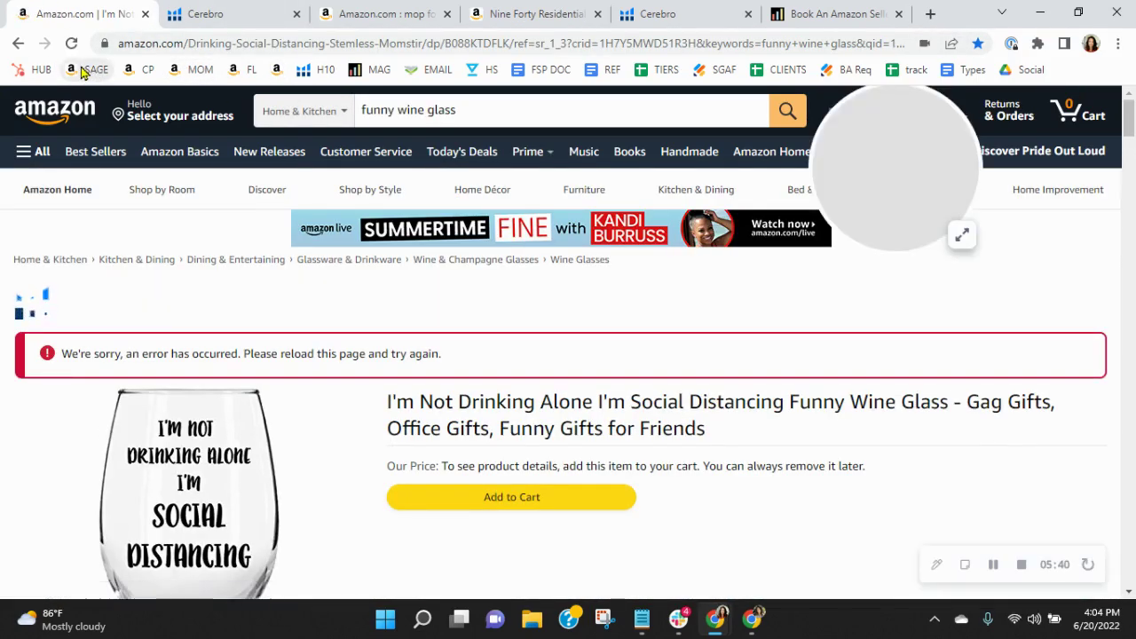
pyautogui.click(20, 44)
pyautogui.click(20, 43)
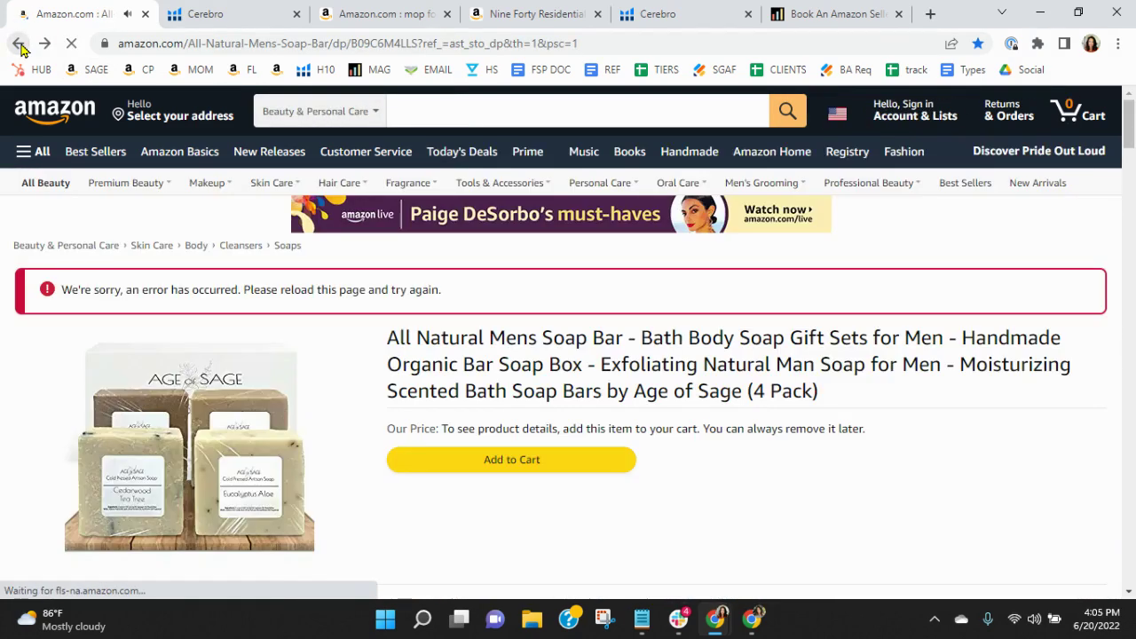
pyautogui.click(19, 44)
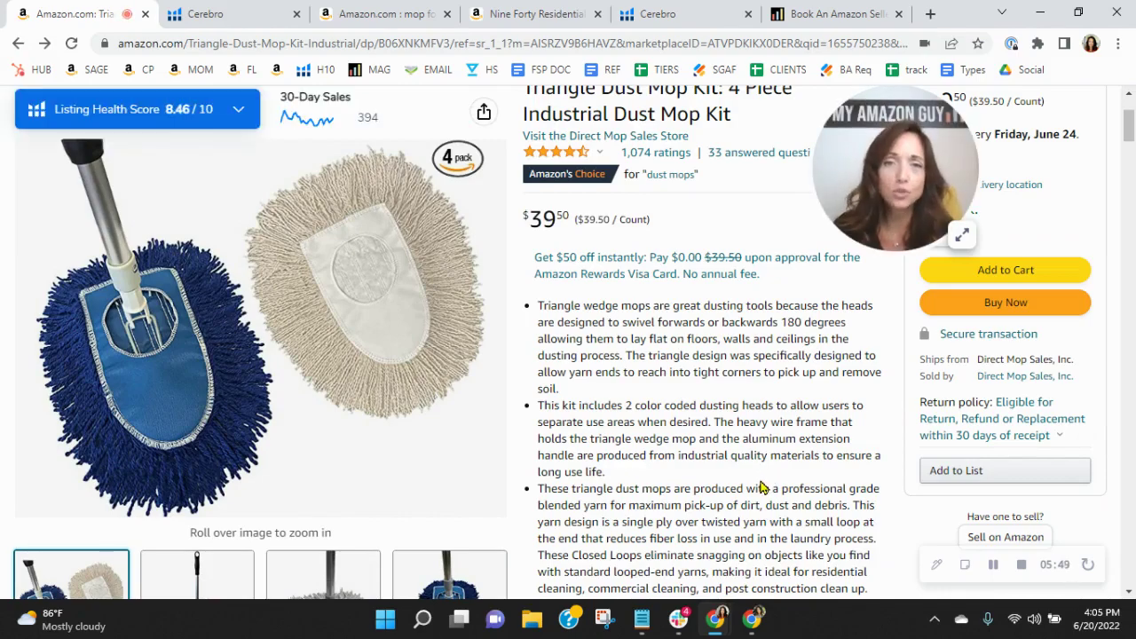
pyautogui.scroll(-20, 735, 458)
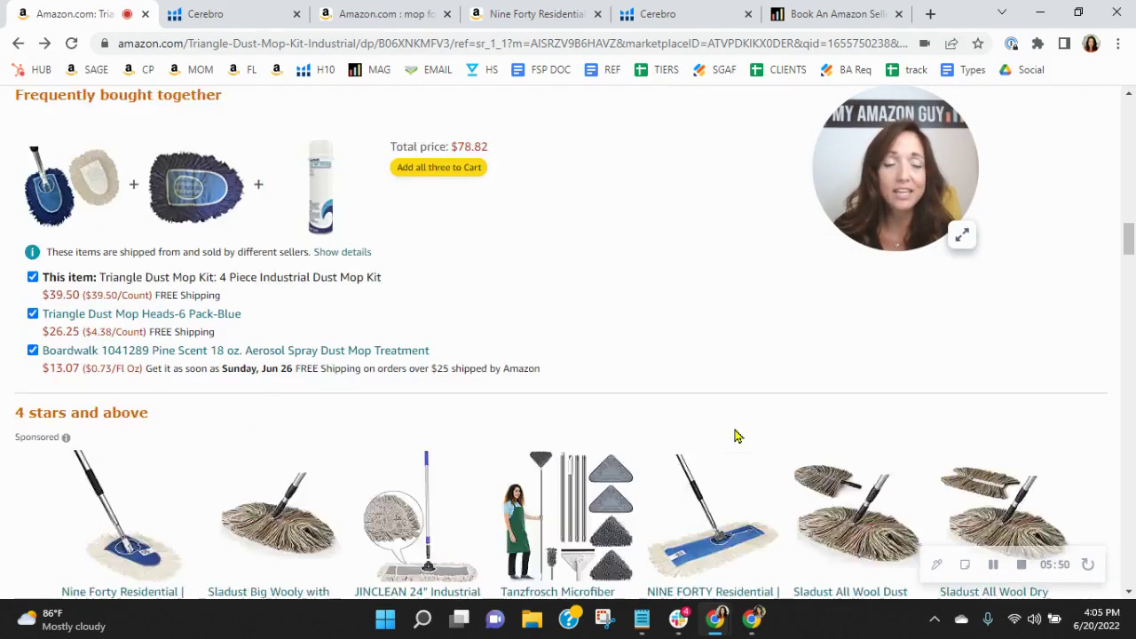
pyautogui.scroll(-4, 736, 435)
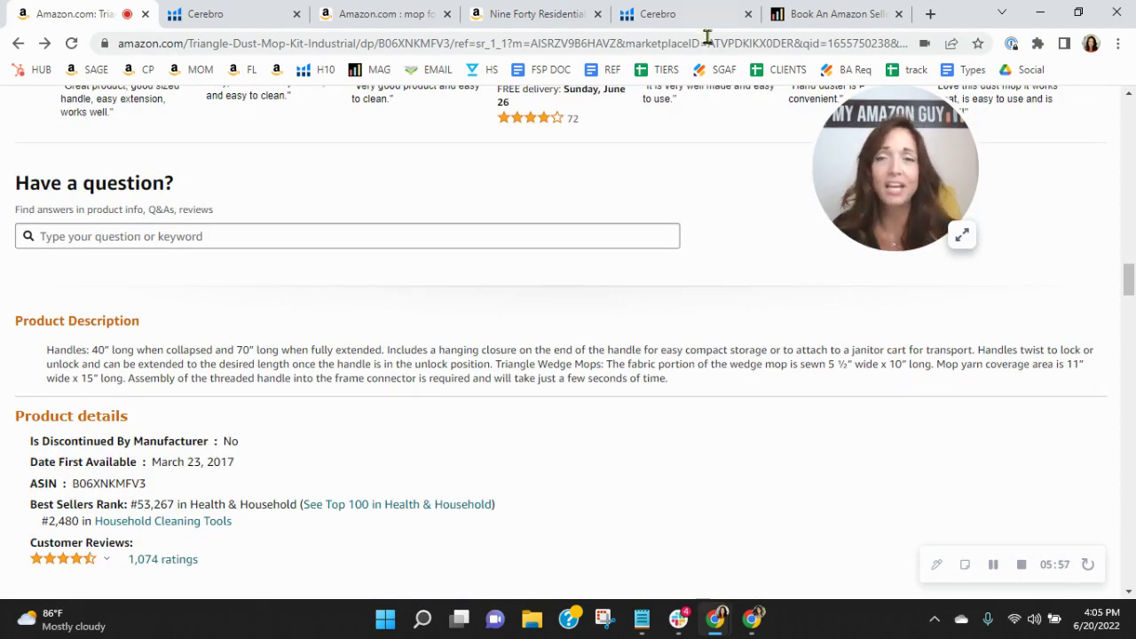
# Step: Go from the My Amazon Guy coaching page to the homepage, 'Get your Amazon products seen and sold'
pyautogui.click(833, 12)
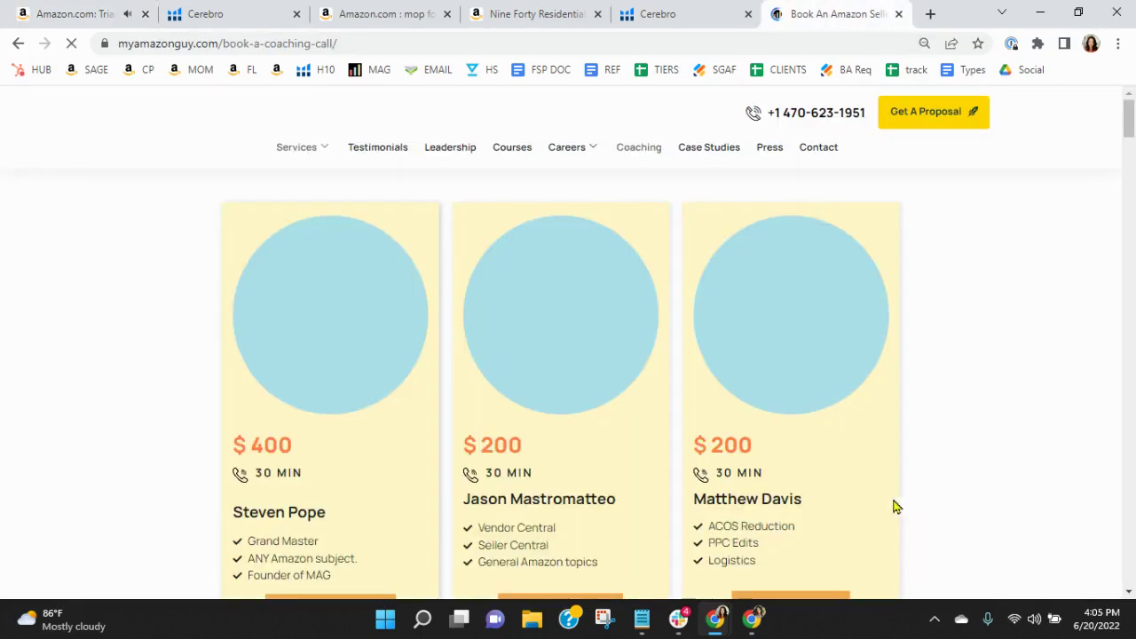
pyautogui.moveTo(316, 144)
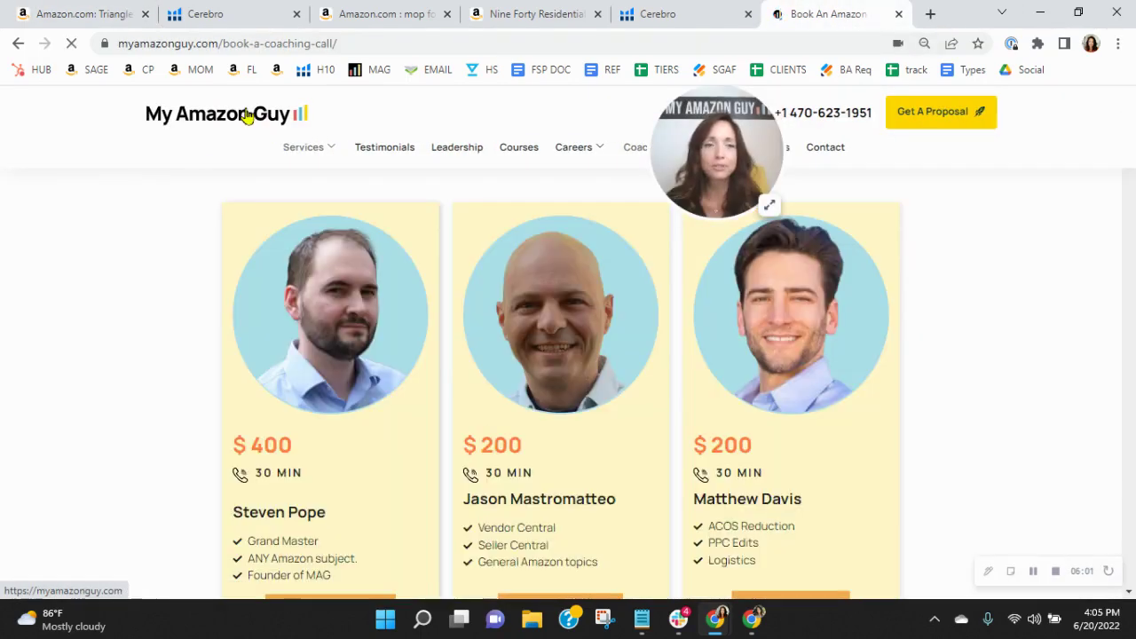
pyautogui.click(258, 116)
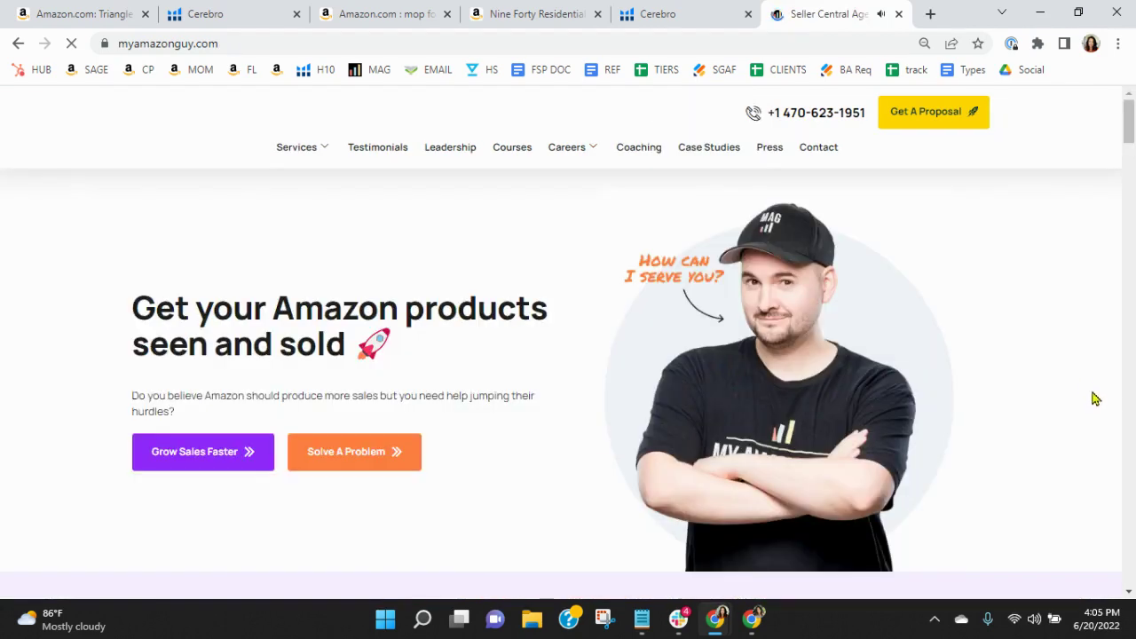